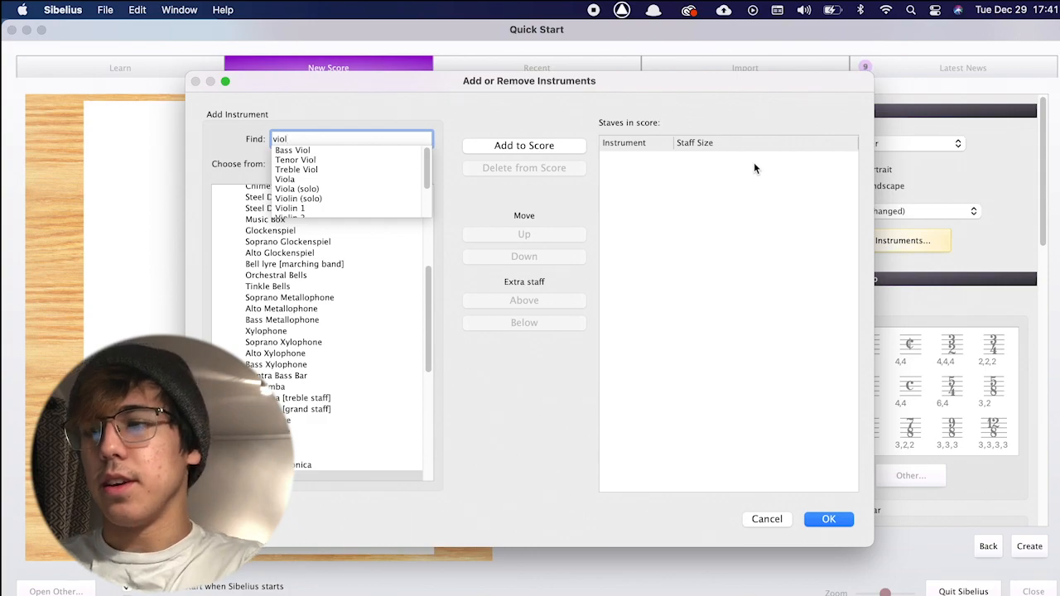
# Add Violin (solo) as the score's only instrument.
pyautogui.click(296, 150)
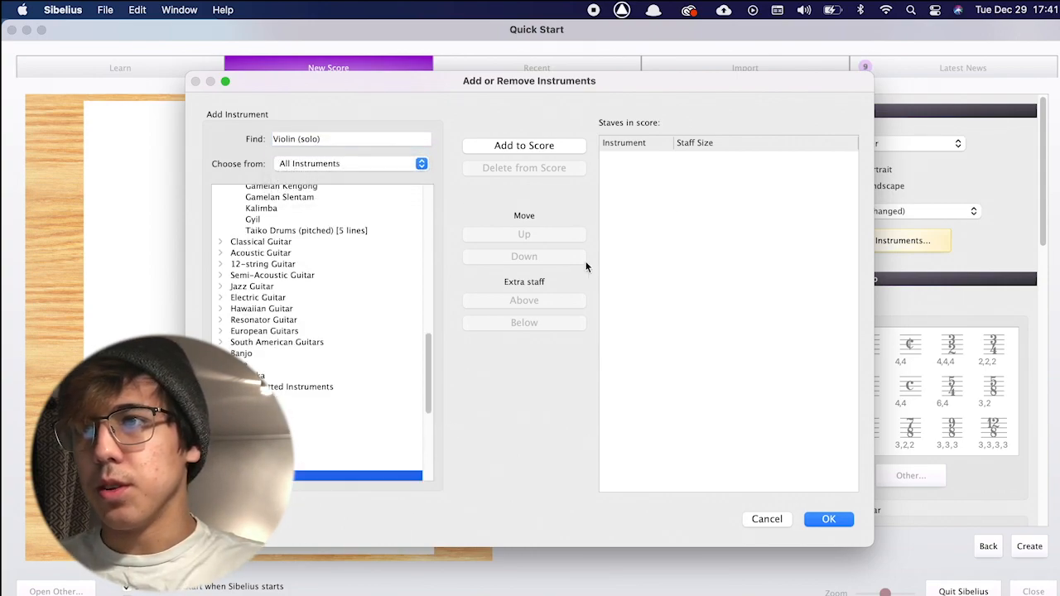
pyautogui.click(526, 154)
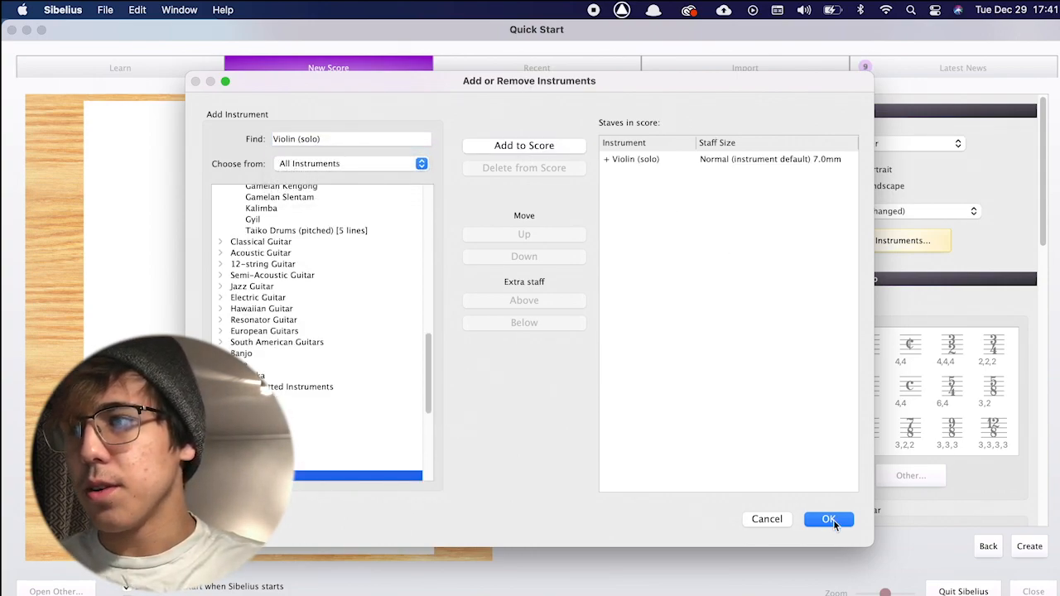
pyautogui.click(831, 520)
# Turn on the metronome mark and set the tempo text to Moderato.
pyautogui.scroll(-5, 845, 318)
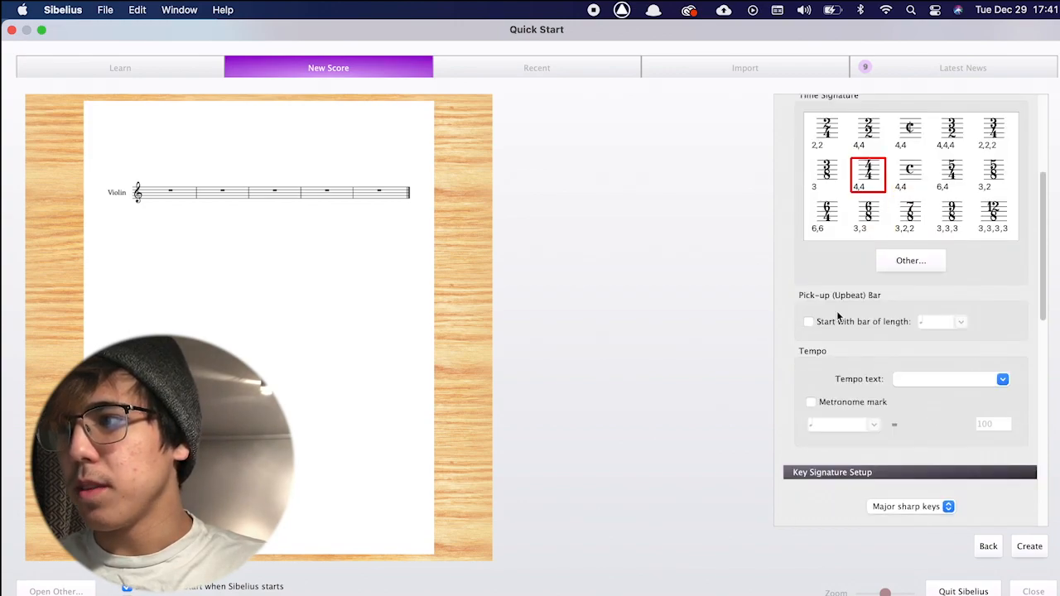
pyautogui.click(812, 401)
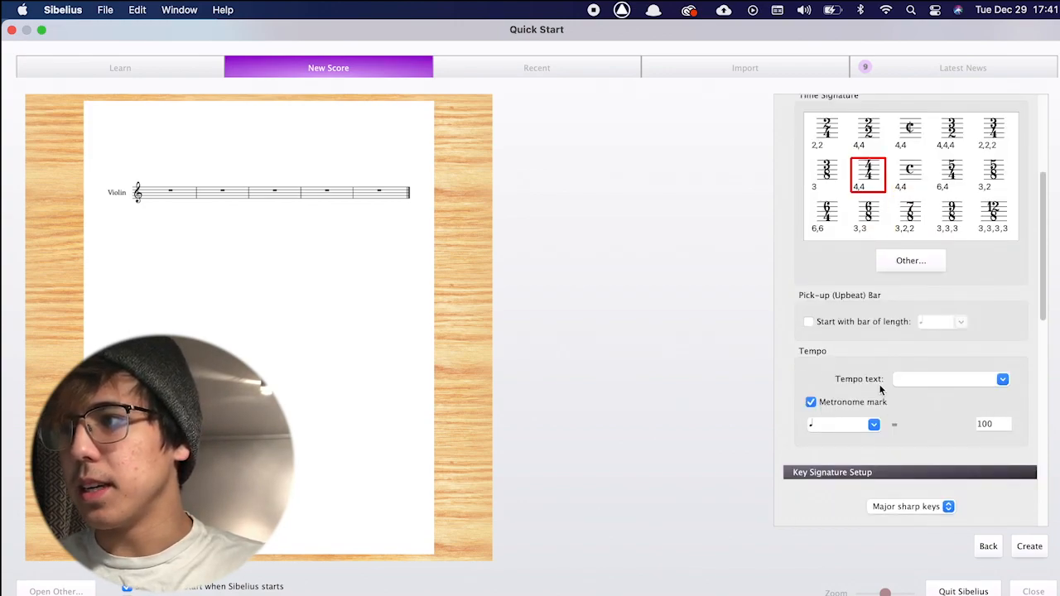
pyautogui.scroll(-1, 886, 389)
pyautogui.click(905, 349)
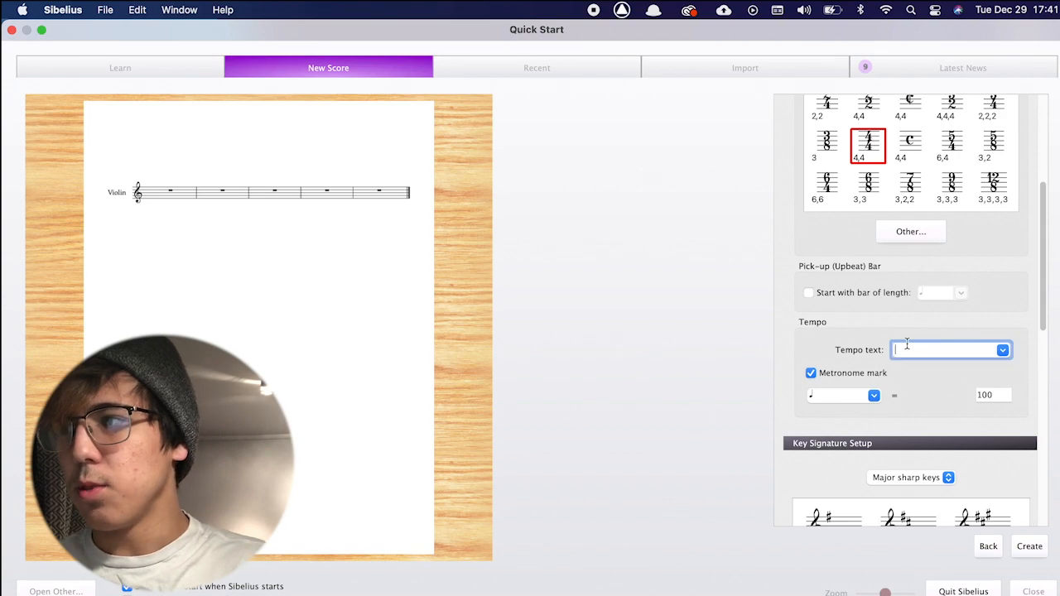
pyautogui.write('Moderato')
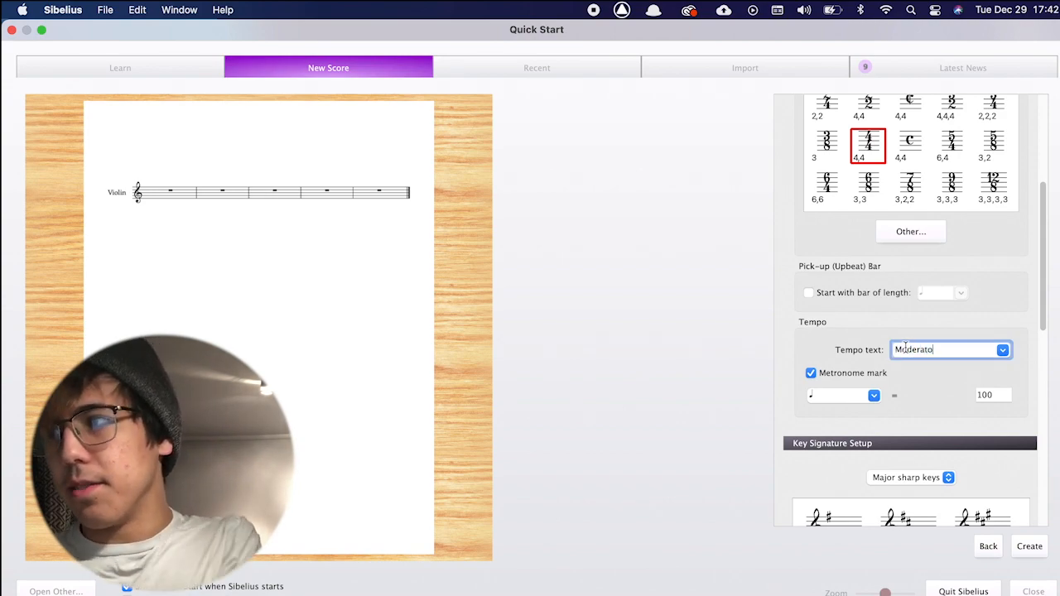
pyautogui.click(917, 382)
# Set the key signature to C major.
pyautogui.scroll(-2, 914, 380)
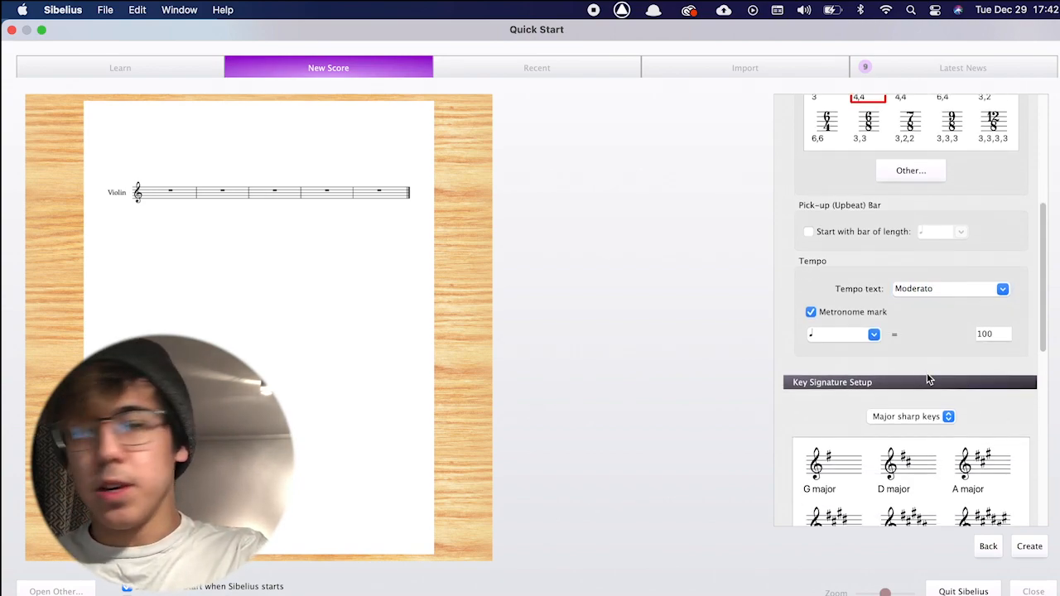
pyautogui.click(912, 416)
pyautogui.click(902, 403)
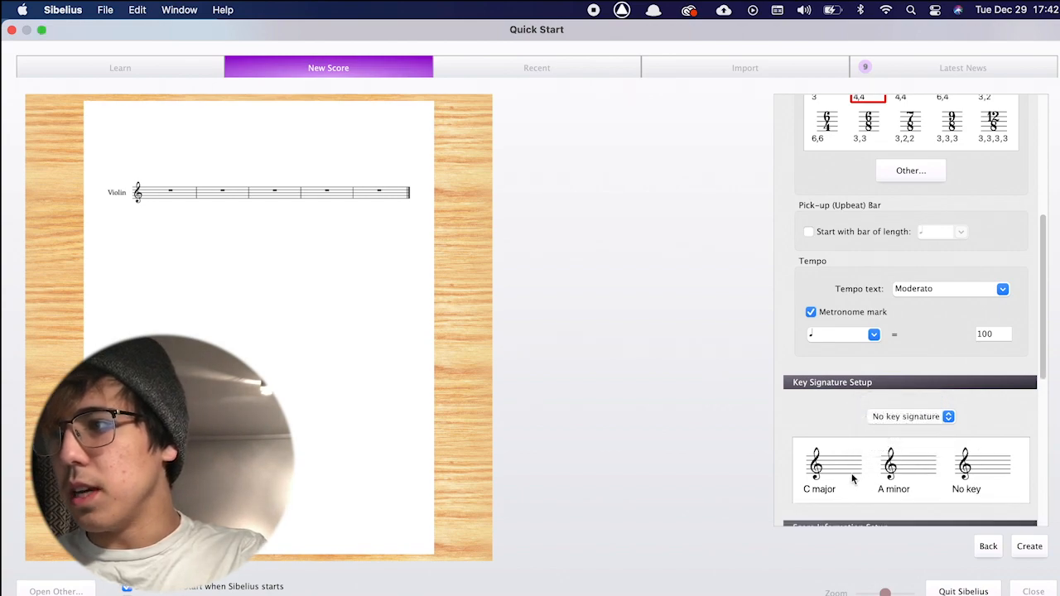
pyautogui.click(852, 476)
# Title the score 'Violin Solo', enter the composer's name, and create it.
pyautogui.scroll(-3, 845, 430)
pyautogui.click(831, 481)
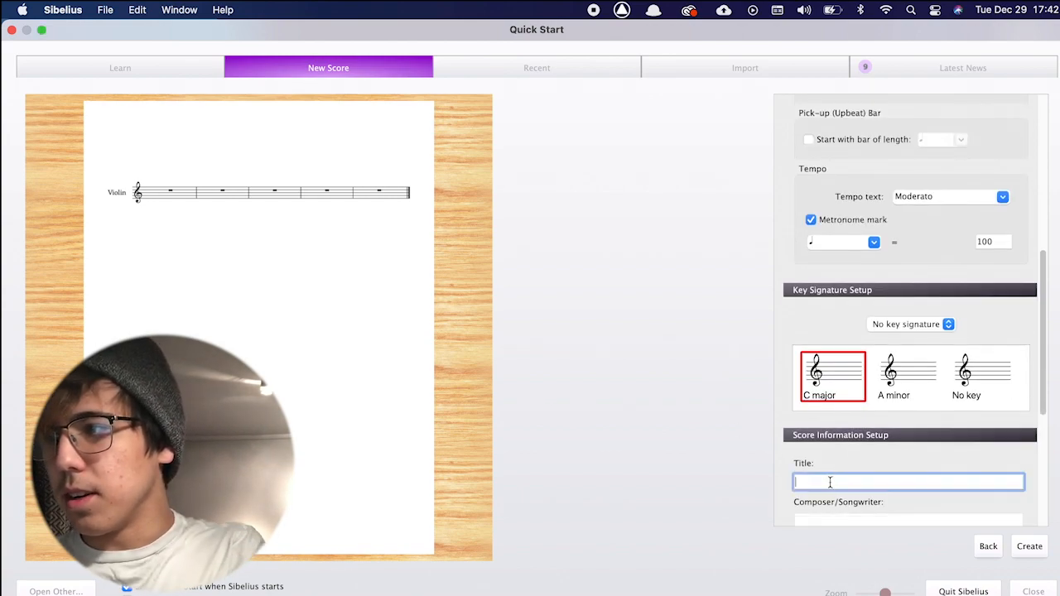
pyautogui.write('Violin Solo')
pyautogui.press('Tab')
pyautogui.write('Carlos')
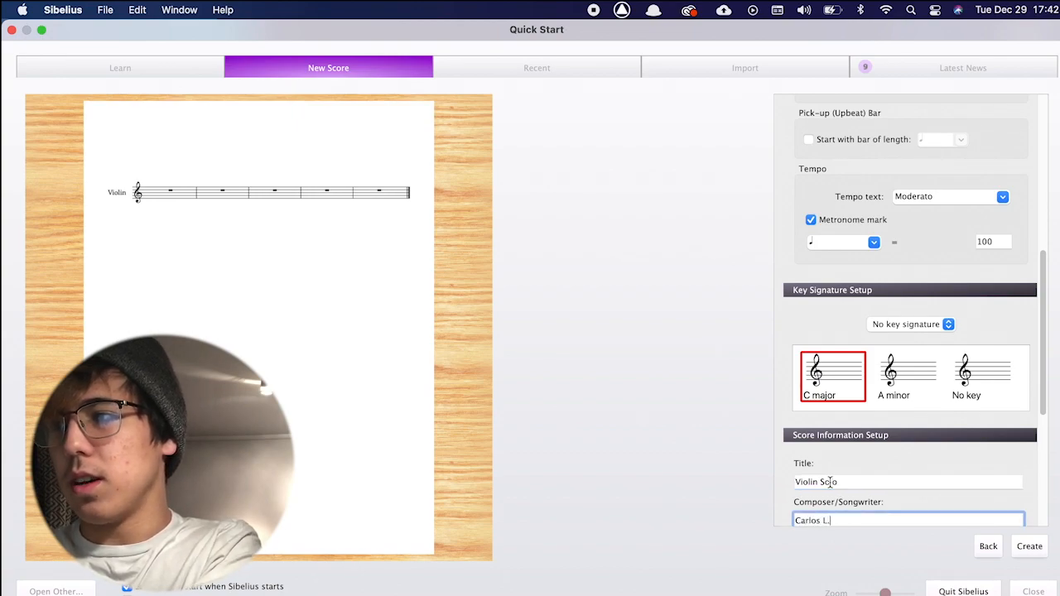
pyautogui.click(1027, 550)
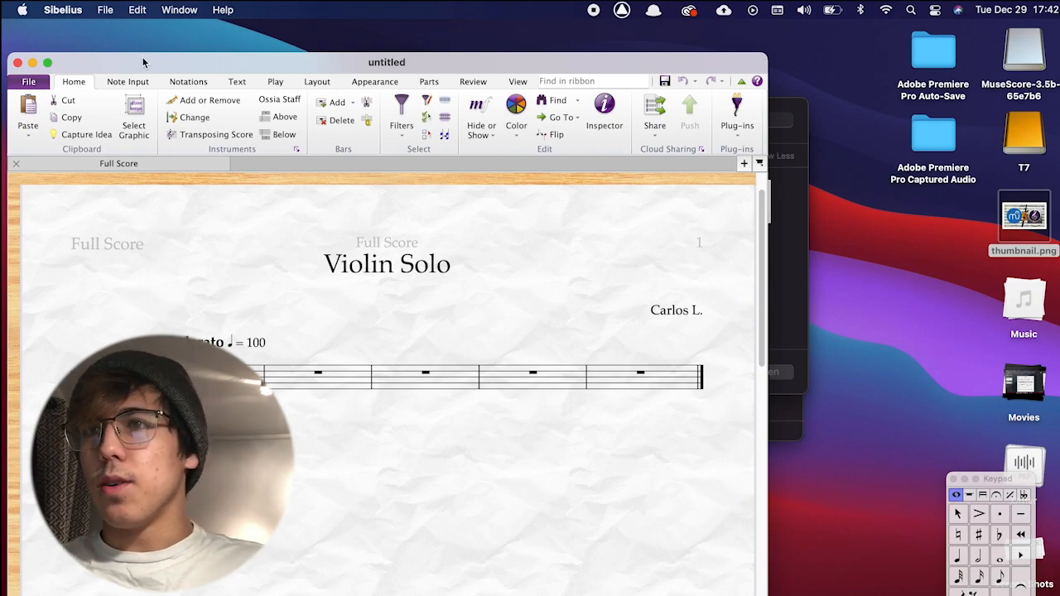
# Make the score window full screen, zoom out to the page, and move the Keypad beside it.
pyautogui.doubleClick(142, 62)
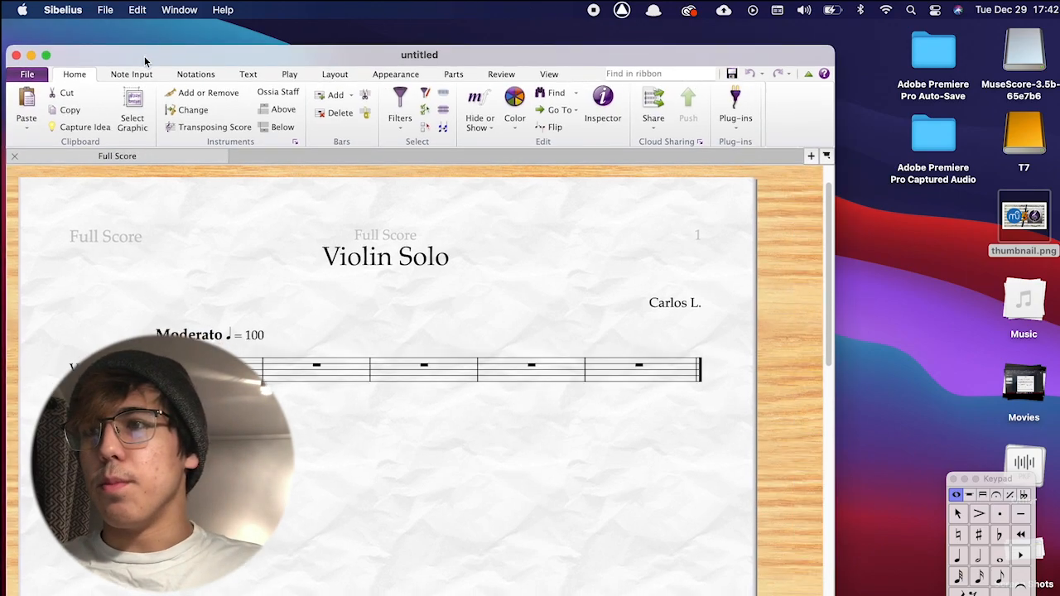
pyautogui.click(42, 31)
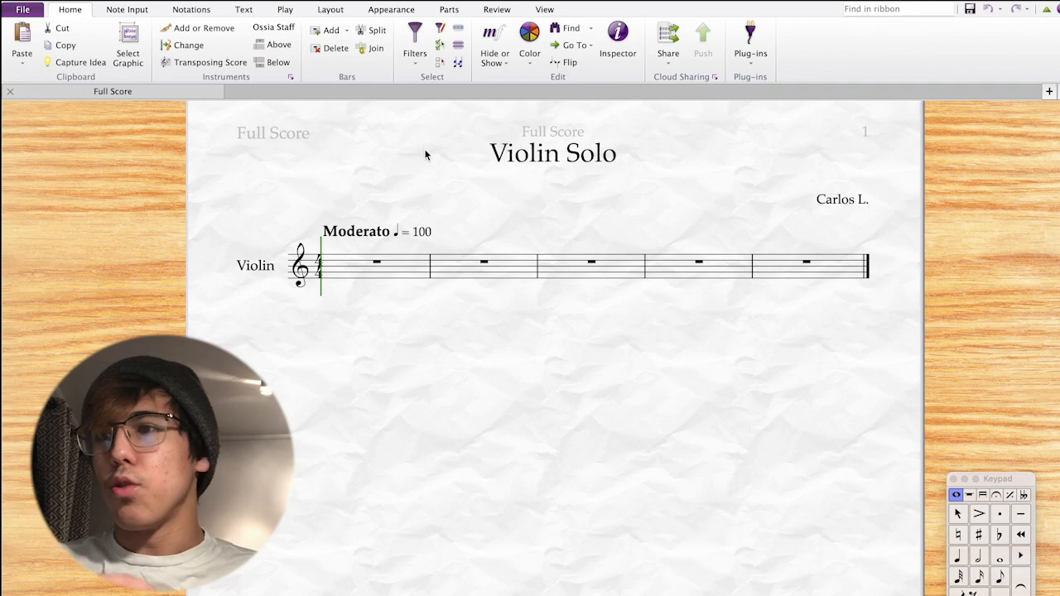
pyautogui.scroll(-3, 427, 155)
pyautogui.press('super+minus')
pyautogui.scroll(3, 443, 255)
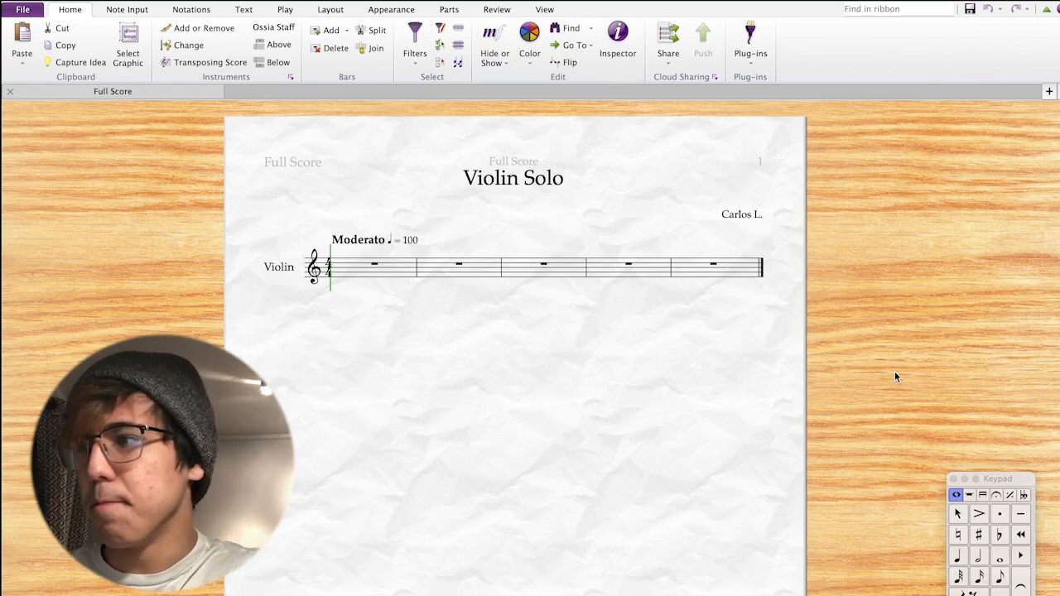
pyautogui.moveTo(1016, 480); pyautogui.dragTo(138, 134)
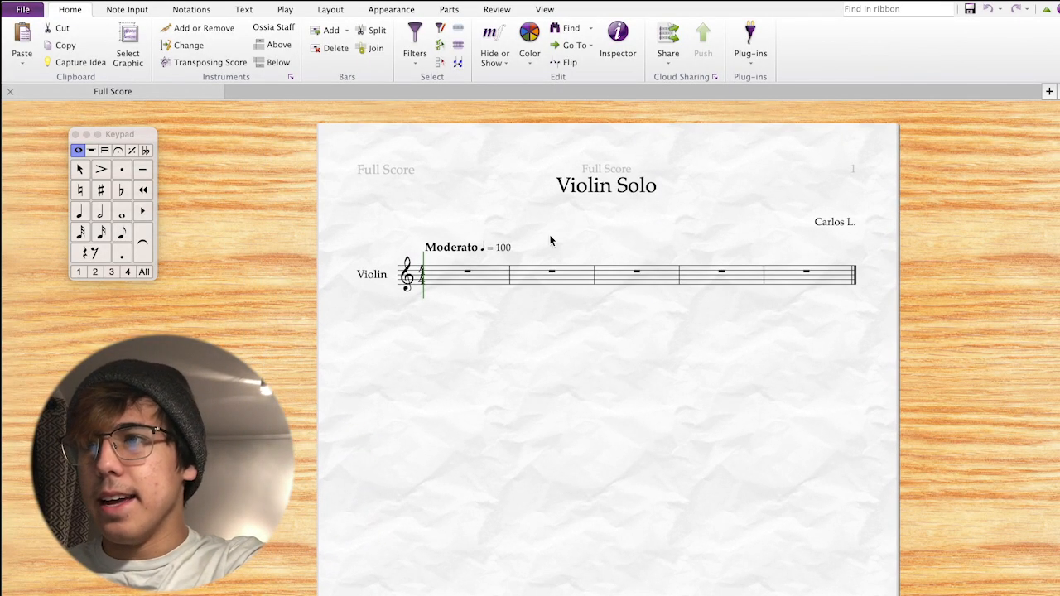
pyautogui.click(445, 285)
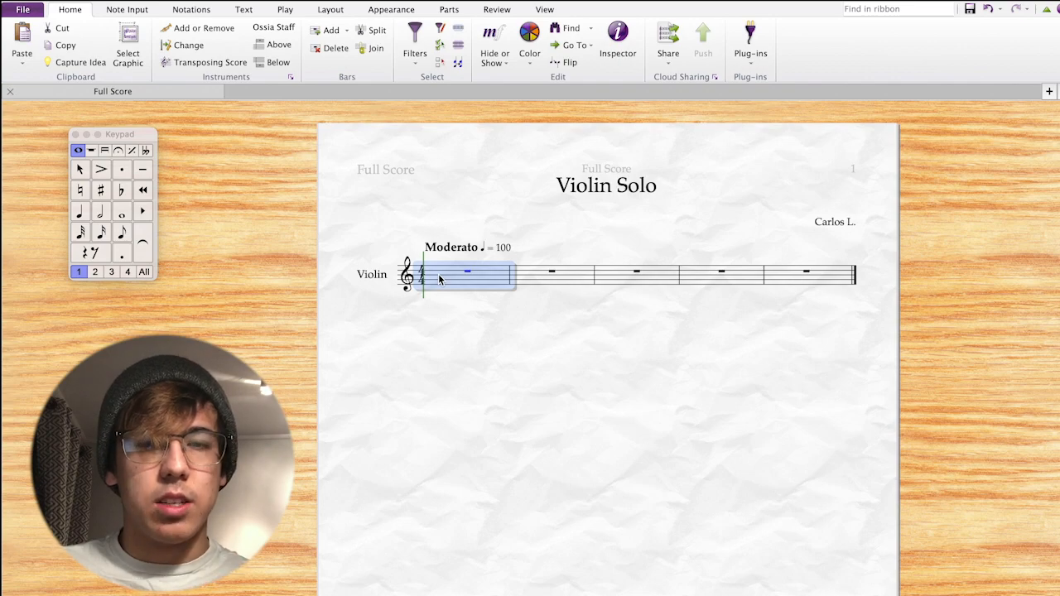
pyautogui.press('n')
pyautogui.press('3')
pyautogui.click(432, 293)
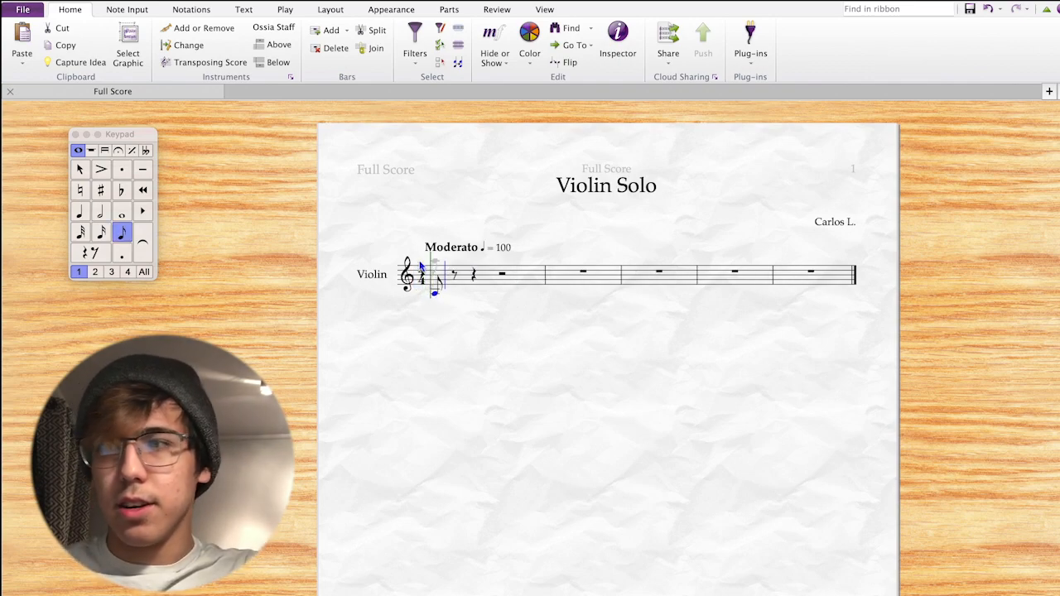
pyautogui.press('e')
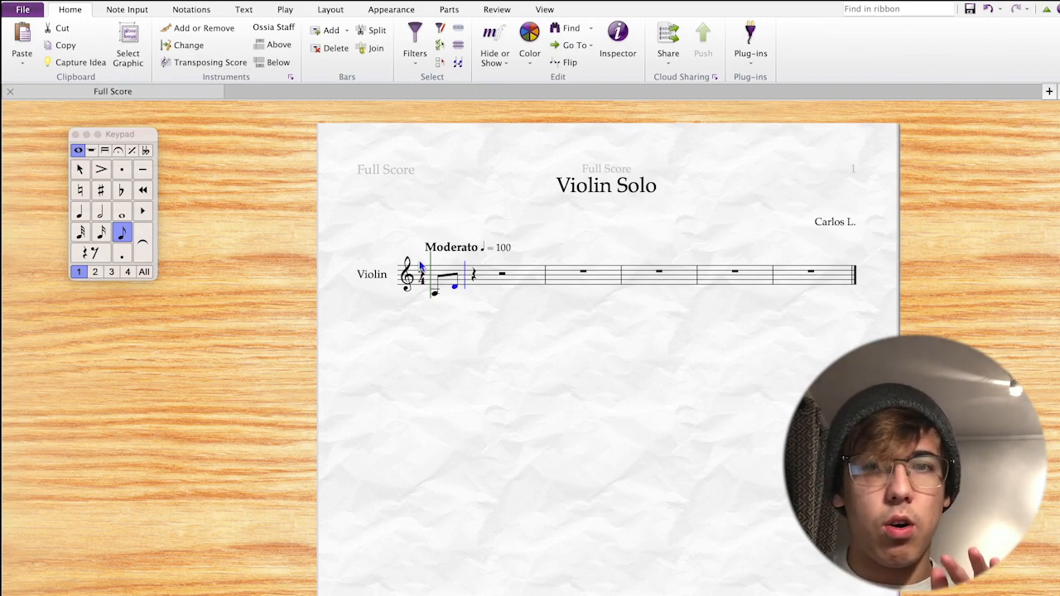
pyautogui.press('a')
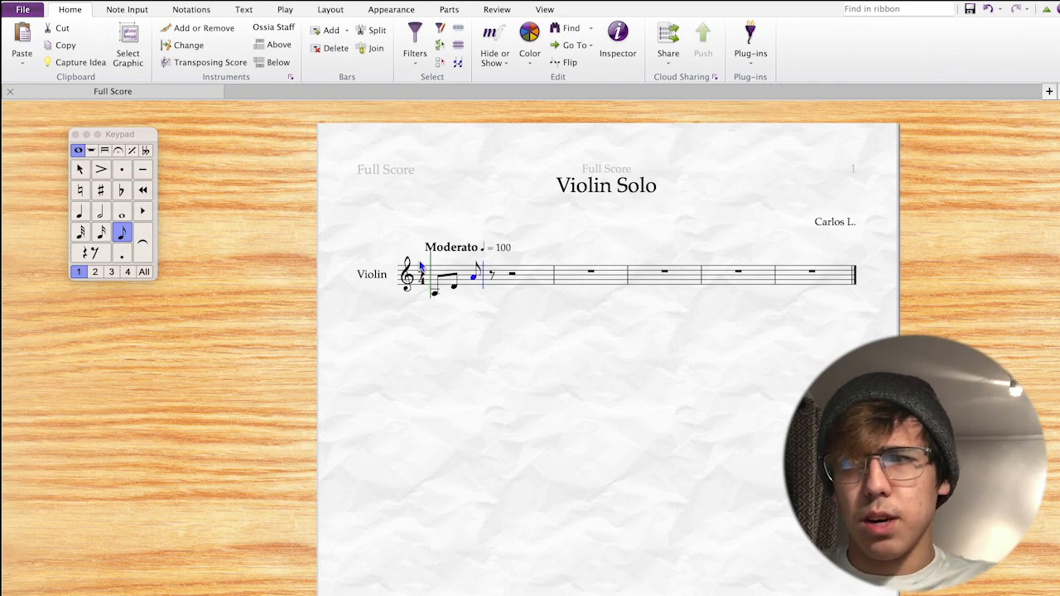
pyautogui.press('BackSpace')
pyautogui.press('Left')
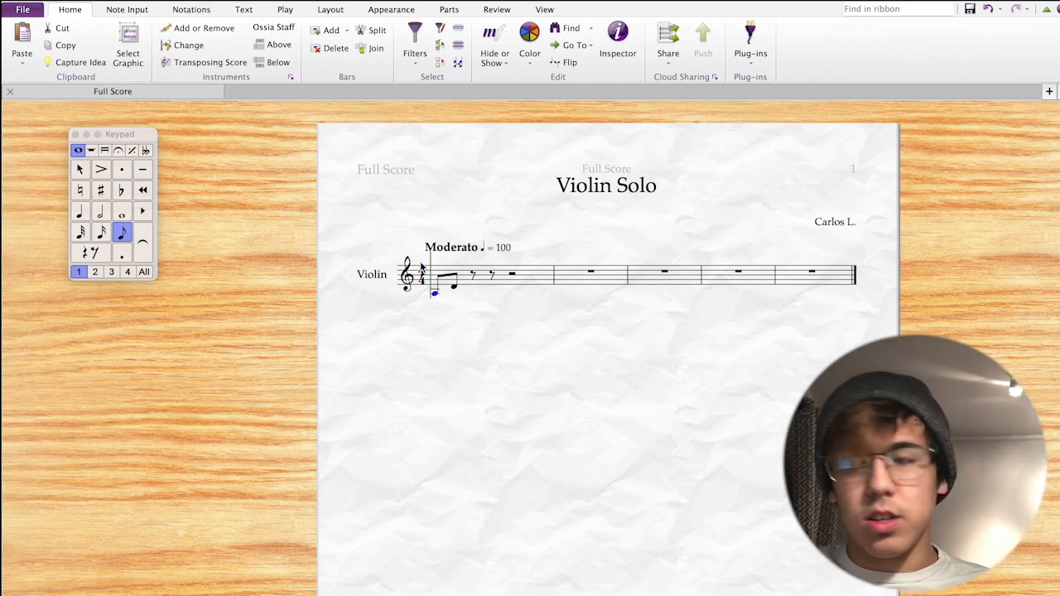
pyautogui.press('n')
pyautogui.press('d')
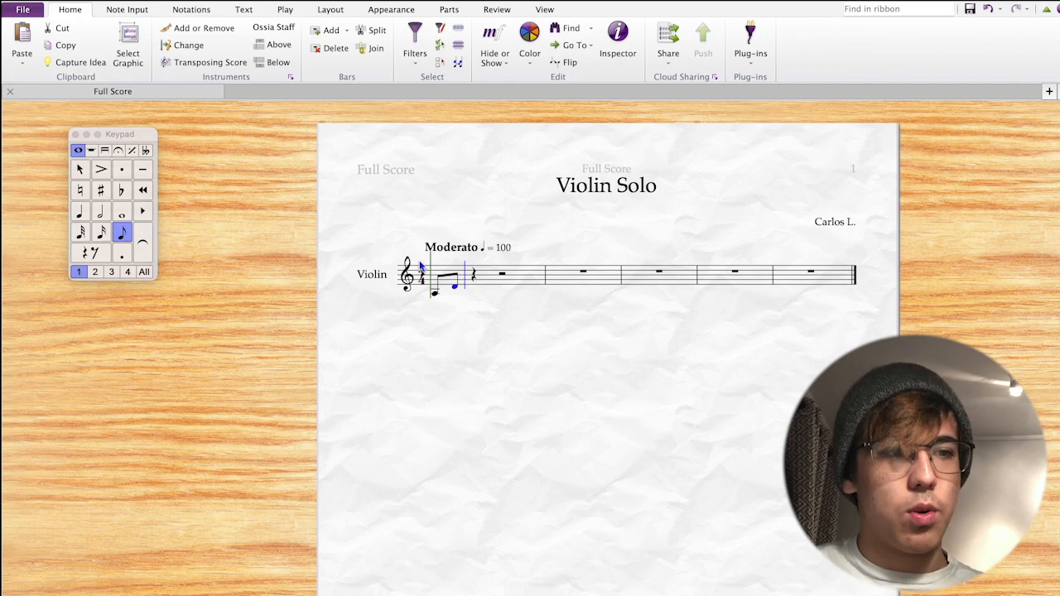
pyautogui.press('e')
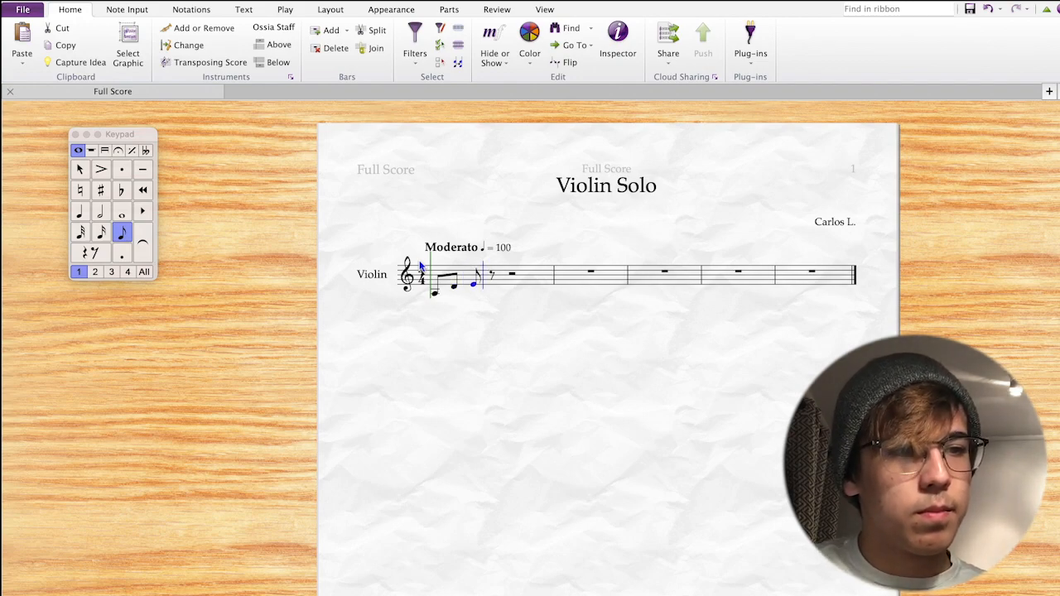
pyautogui.press('c')
pyautogui.press('4')
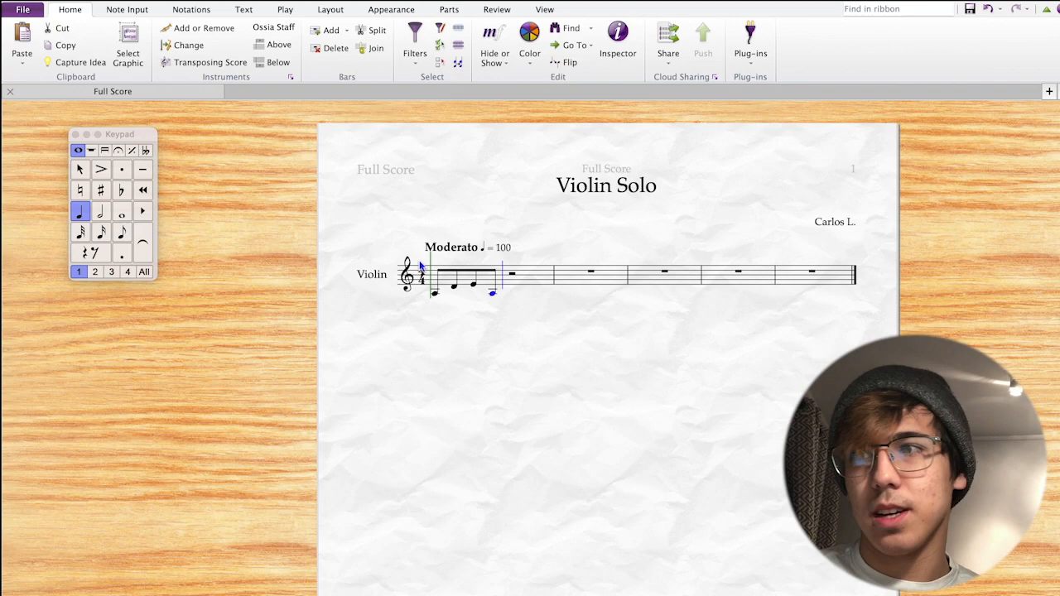
pyautogui.press('g')
pyautogui.press('Escape')
pyautogui.click(447, 278)
pyautogui.press('Delete')
pyautogui.click(448, 298)
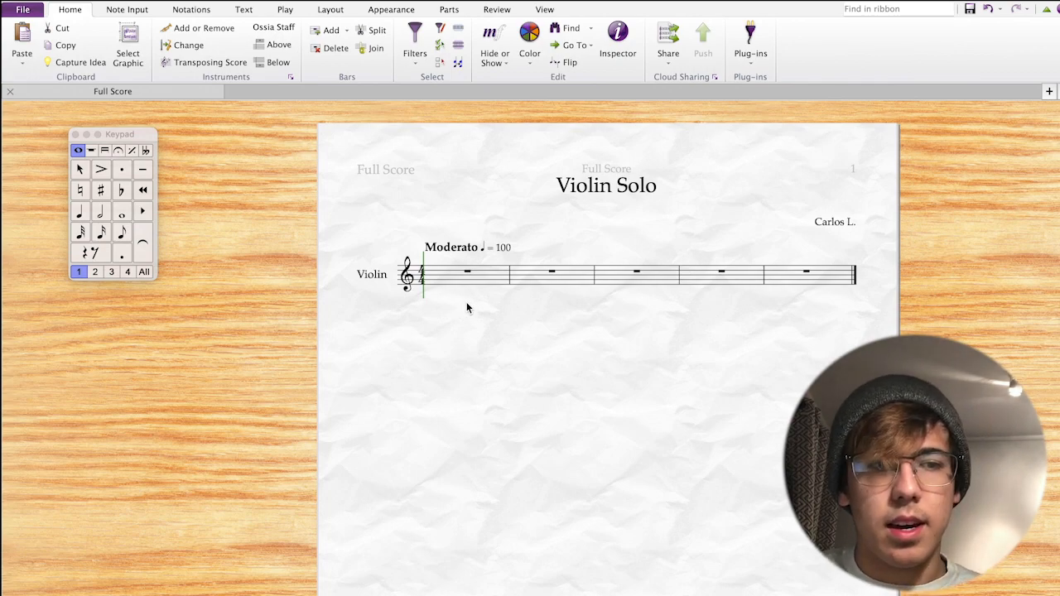
# Try a half note at the start of bar 1, then cancel it.
pyautogui.click(95, 273)
pyautogui.click(99, 214)
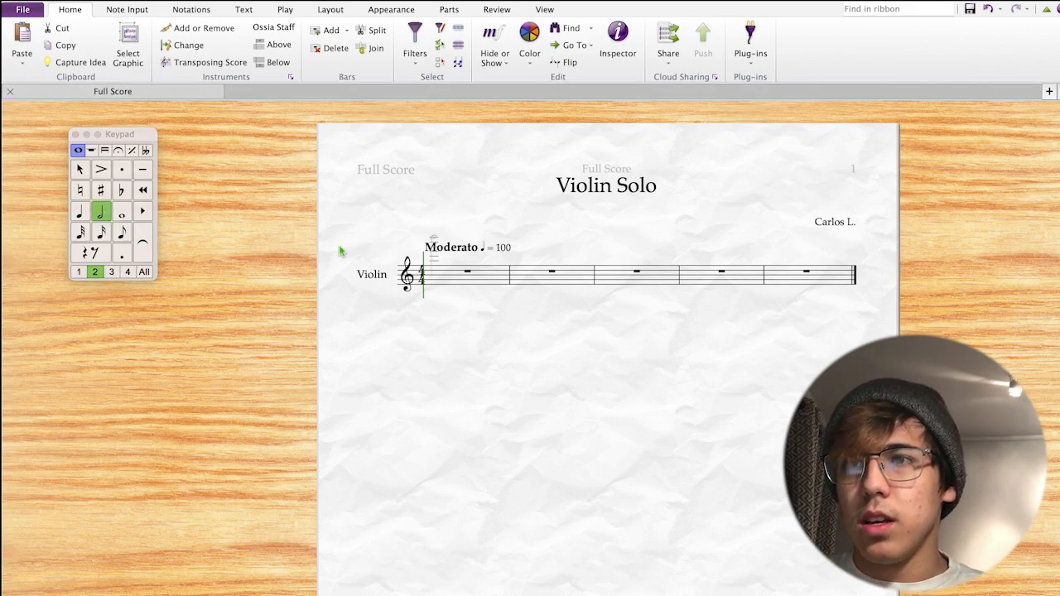
pyautogui.click(426, 296)
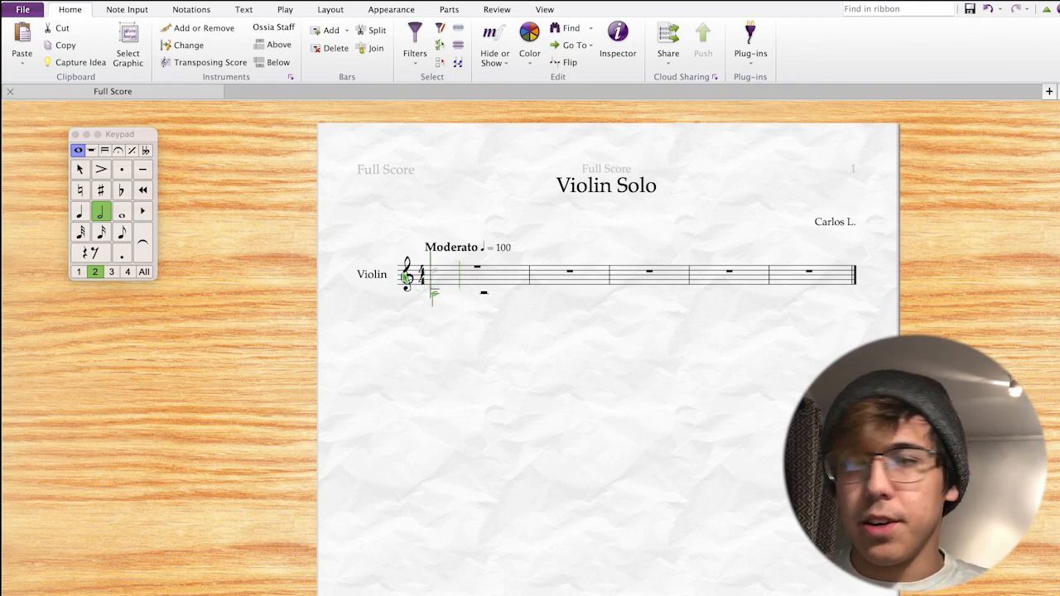
pyautogui.press('Escape')
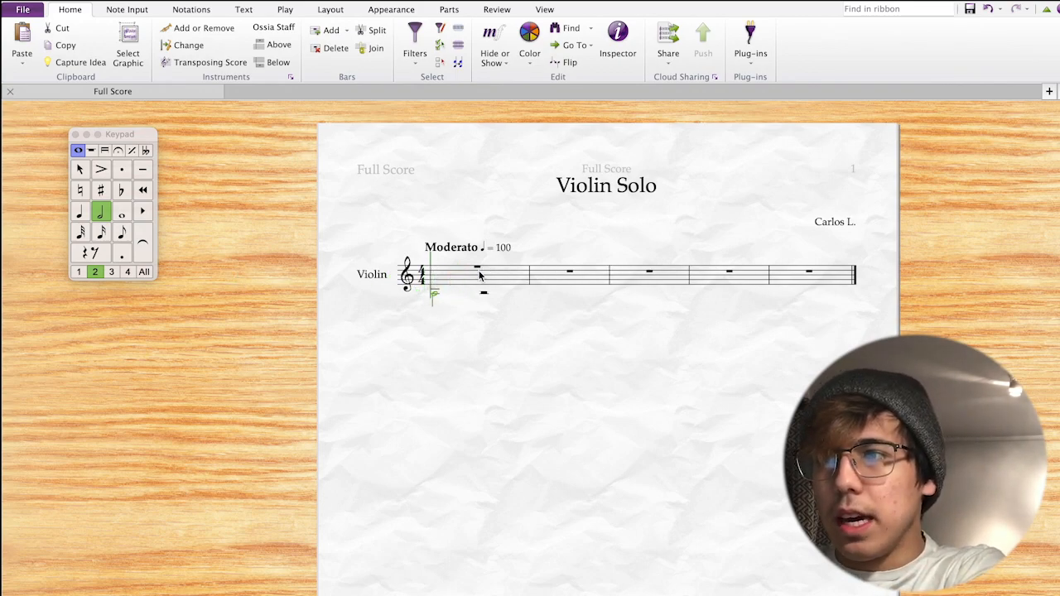
pyautogui.press('Escape')
# Start bar 1 with C and D eighths, then quarter notes D and E.
pyautogui.click(477, 268)
pyautogui.press('n')
pyautogui.press('3')
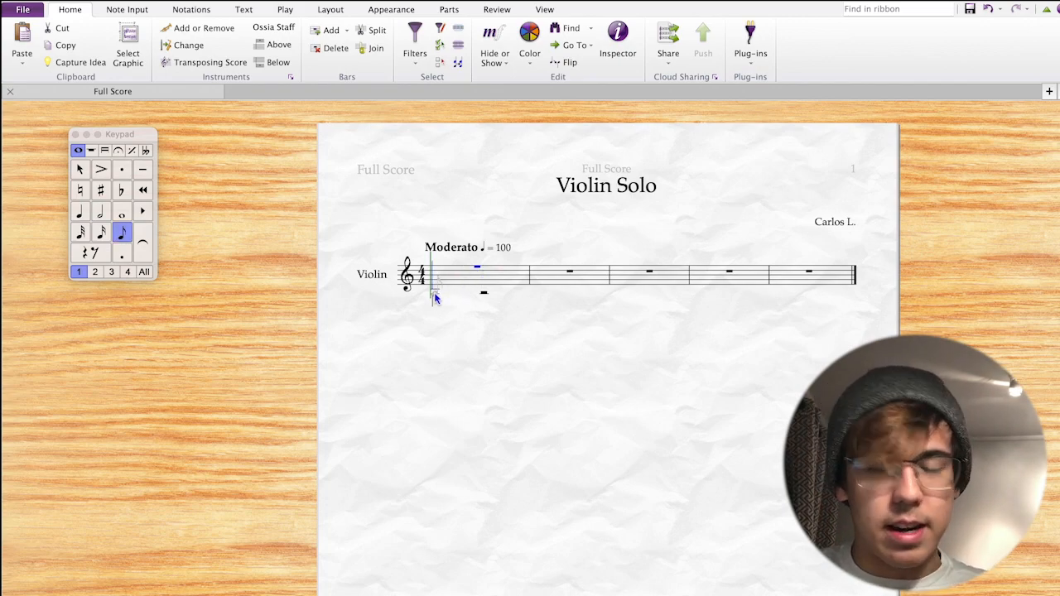
pyautogui.click(435, 294)
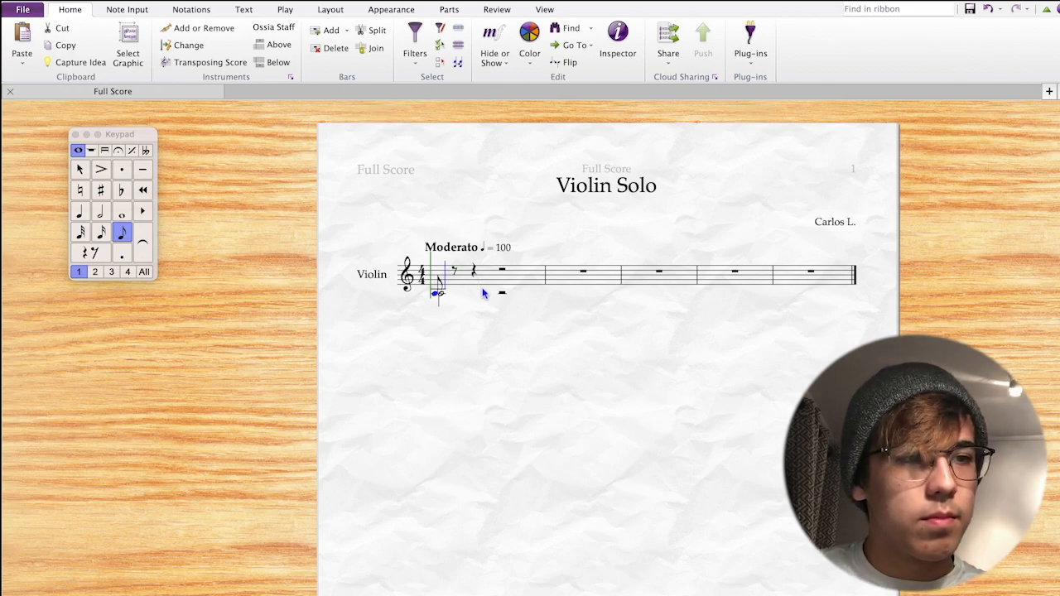
pyautogui.press('d')
pyautogui.press('4')
pyautogui.press('d')
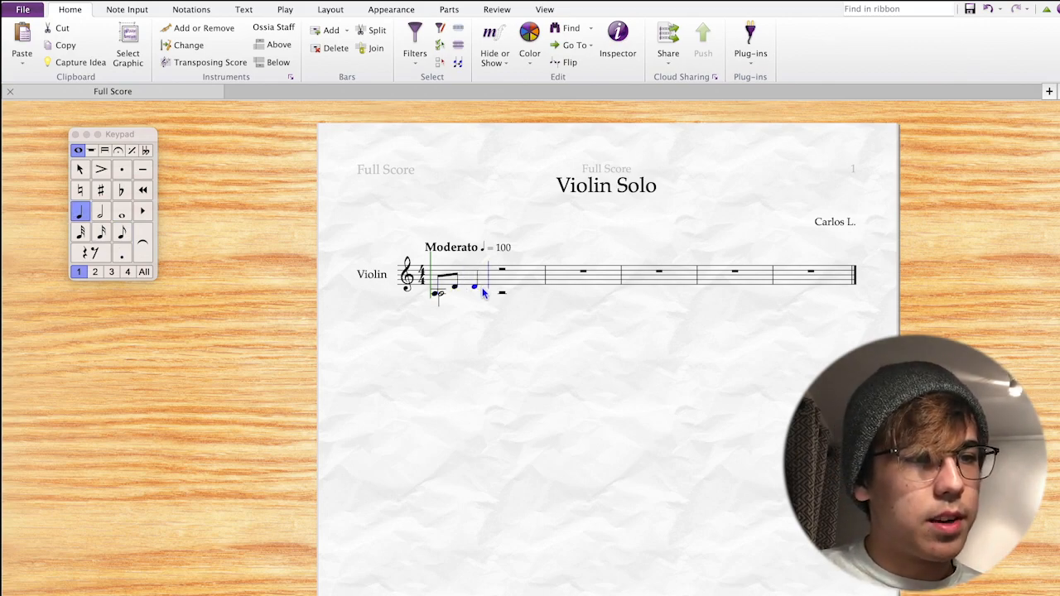
pyautogui.press('e')
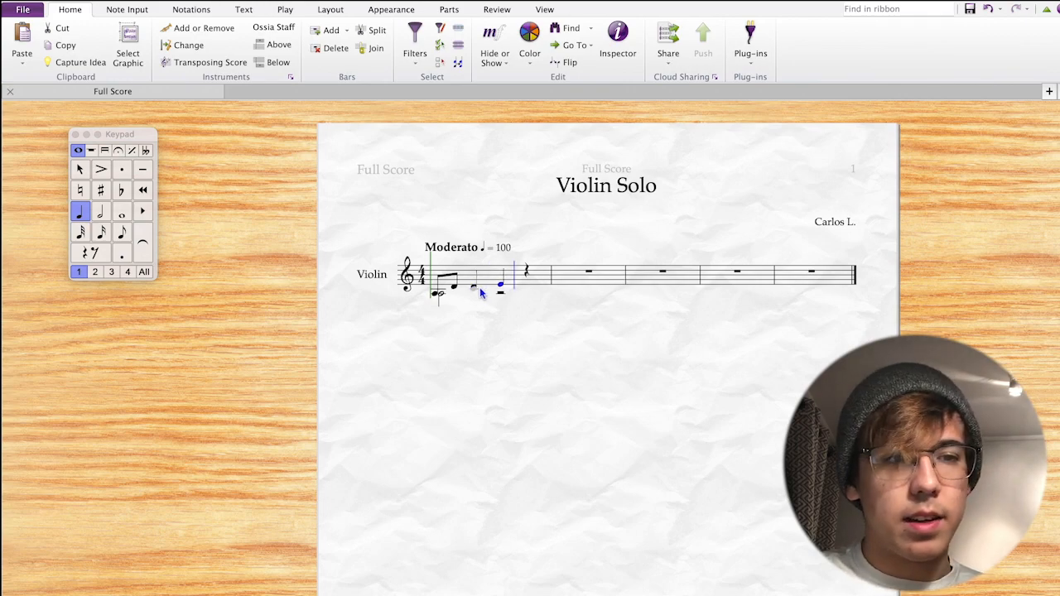
# Add a beamed eighth pair, then quarters G, F-sharp and D into bar 2.
pyautogui.press('3')
pyautogui.press('c')
pyautogui.press('f')
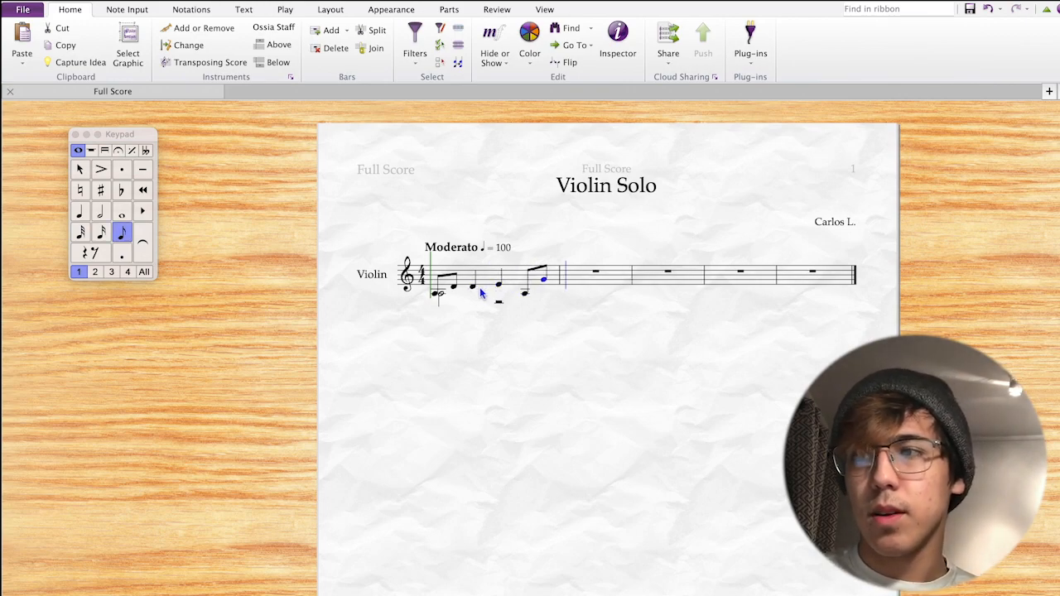
pyautogui.press('4')
pyautogui.press('f')
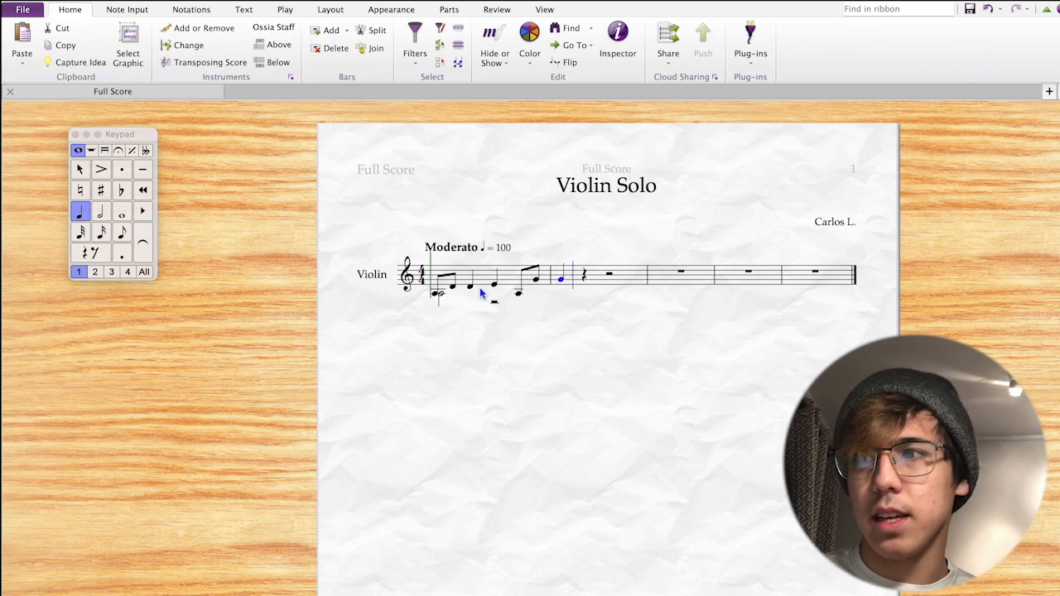
pyautogui.press('8')
pyautogui.press('f')
pyautogui.press('d')
pyautogui.press('Escape')
pyautogui.press('Escape')
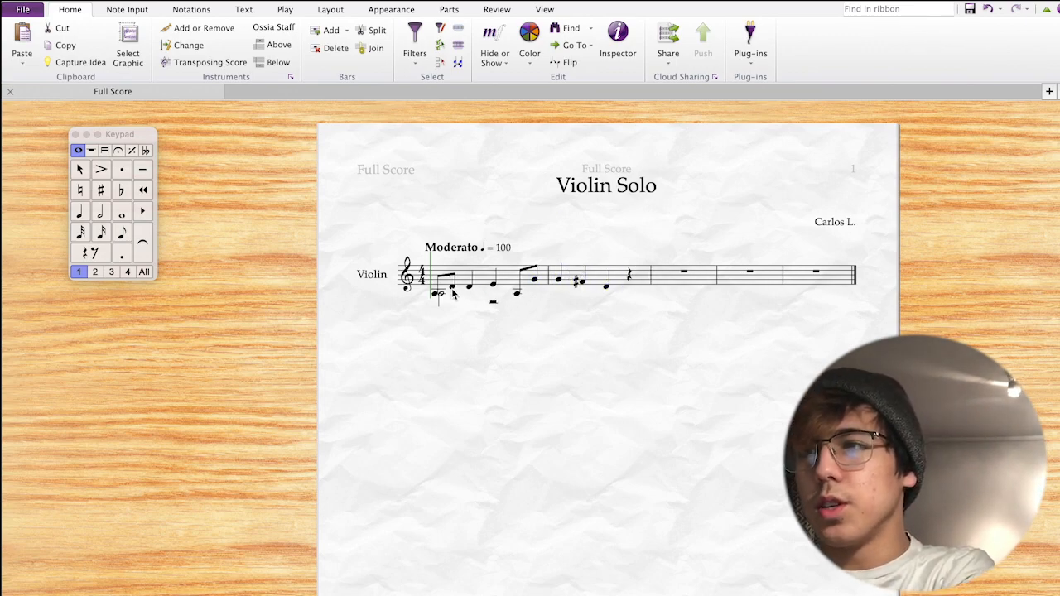
# Tie the last eighth G of bar 1 to the quarter G in bar 2.
pyautogui.click(451, 287)
pyautogui.click(138, 250)
pyautogui.click(535, 280)
pyautogui.click(151, 244)
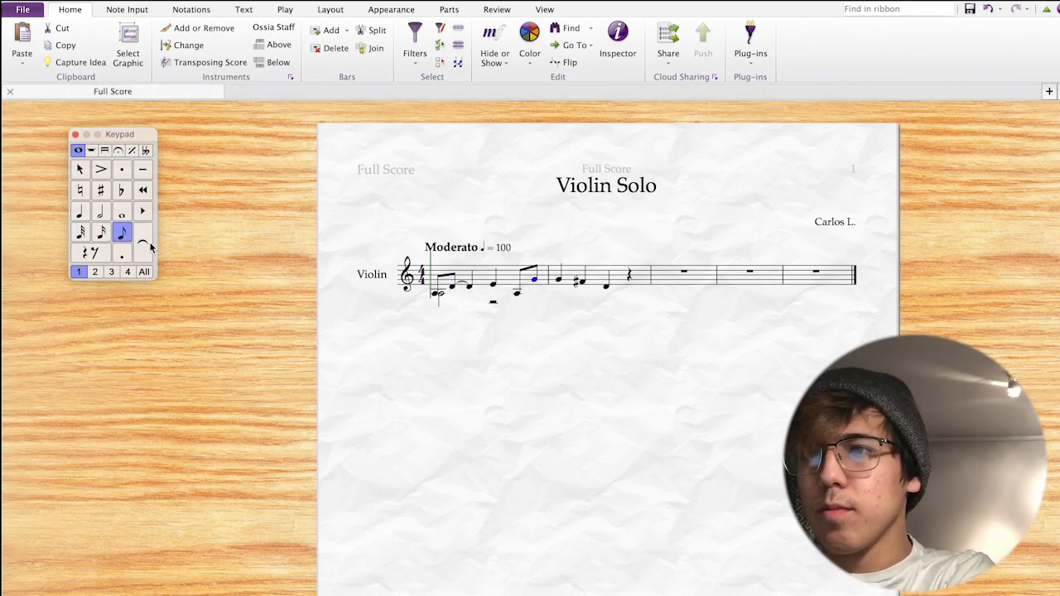
pyautogui.press('Escape')
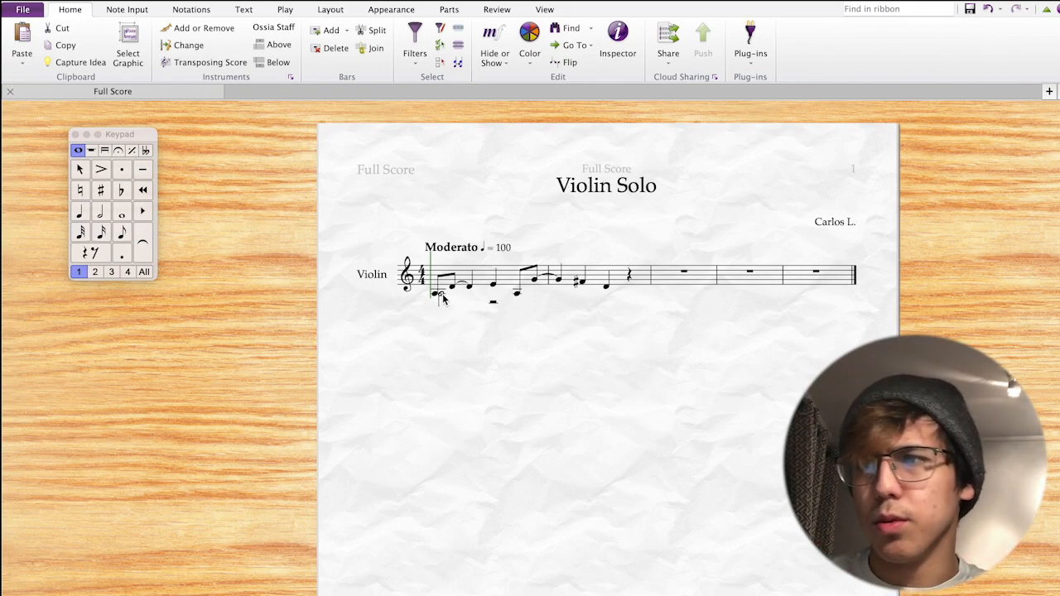
# Delete the stray voice-2 rest below the staff.
pyautogui.click(492, 304)
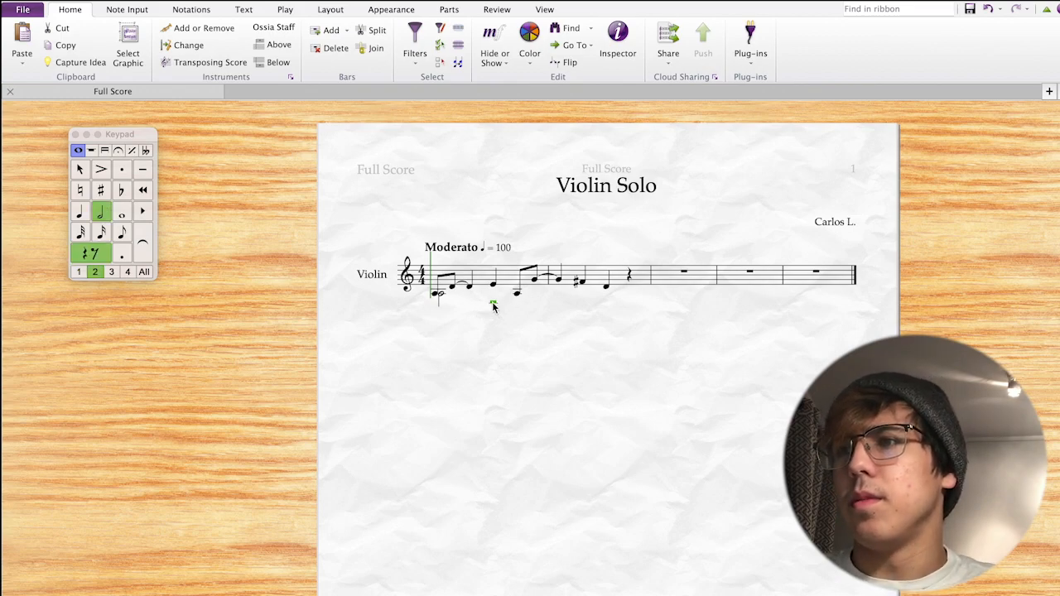
pyautogui.click(496, 329)
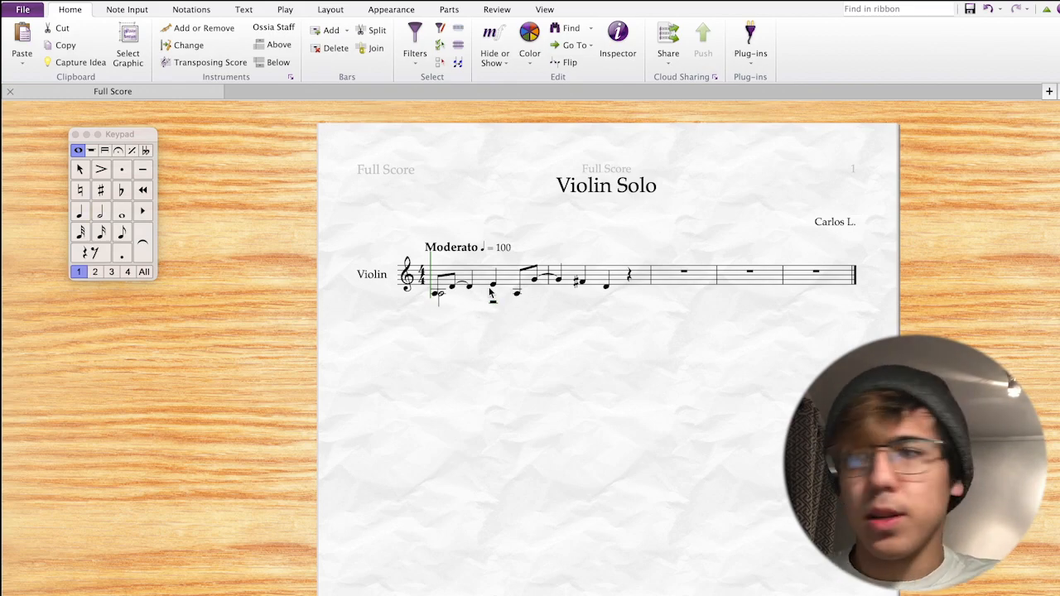
pyautogui.click(493, 304)
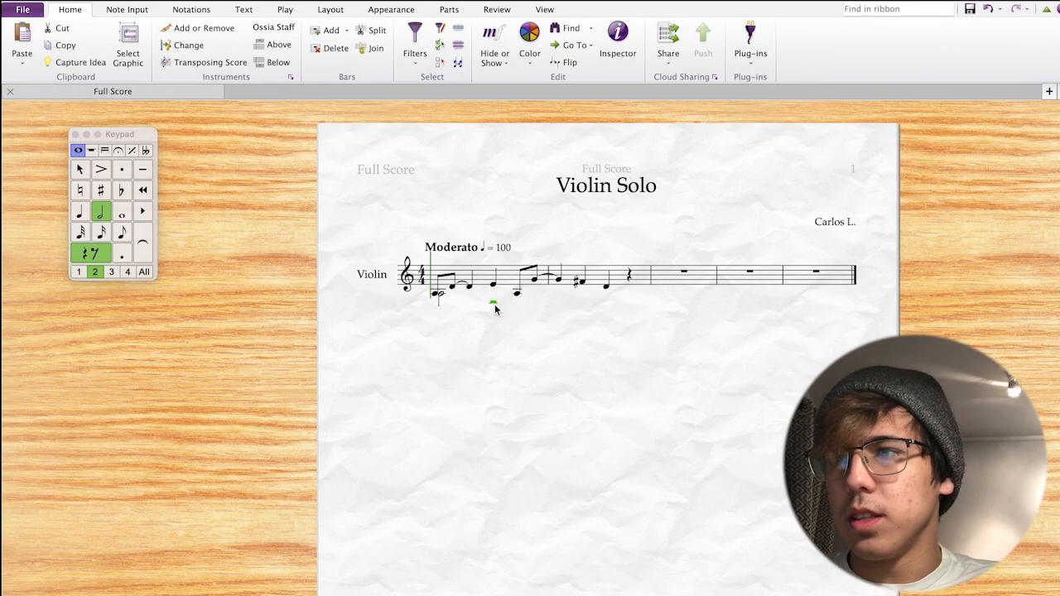
pyautogui.press('Delete')
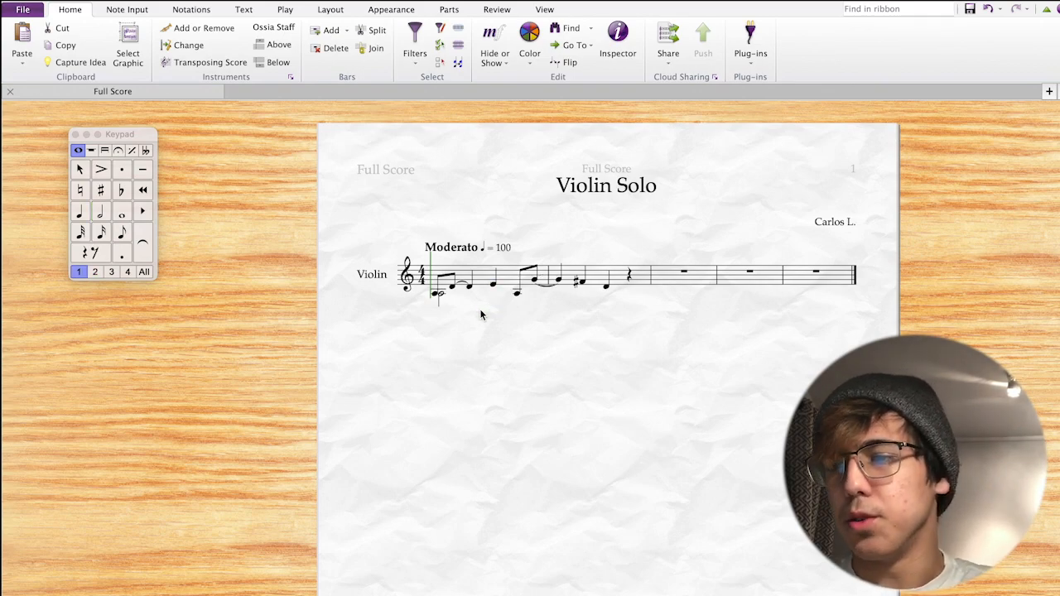
# Check Document Setup without changes, then step through bar 1's E, tied G and D.
pyautogui.press('super+d')
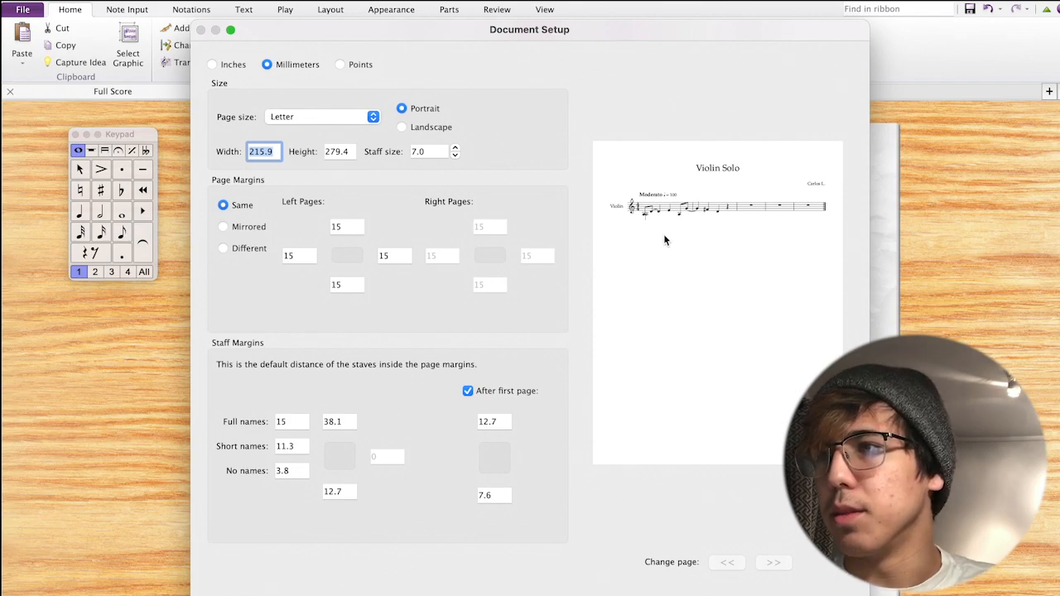
pyautogui.click(751, 594)
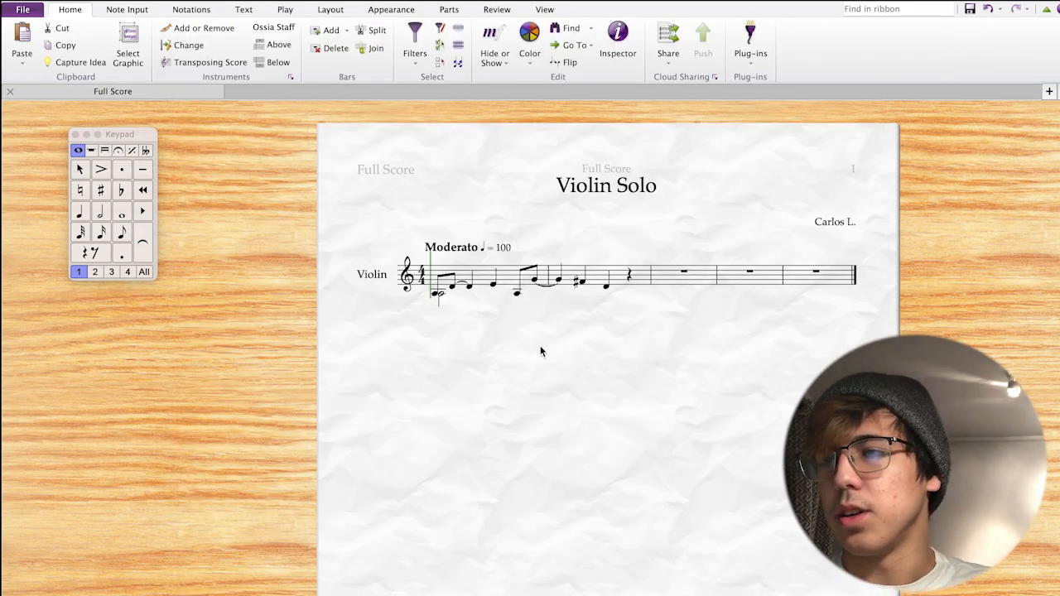
pyautogui.click(495, 285)
pyautogui.press('Right')
pyautogui.press('Right')
pyautogui.press('Right')
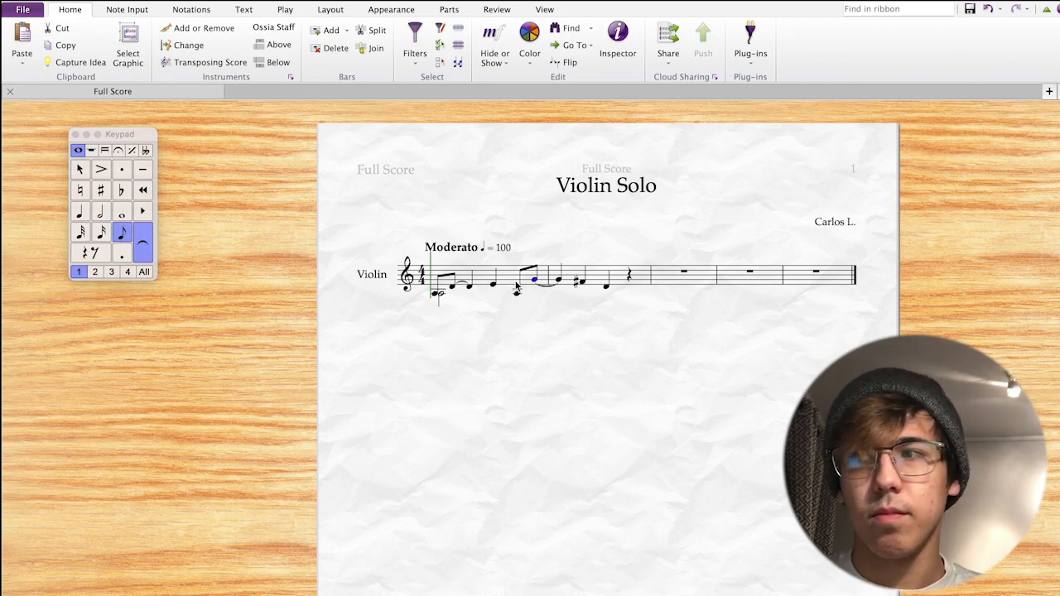
pyautogui.press('Right')
pyautogui.press('Right')
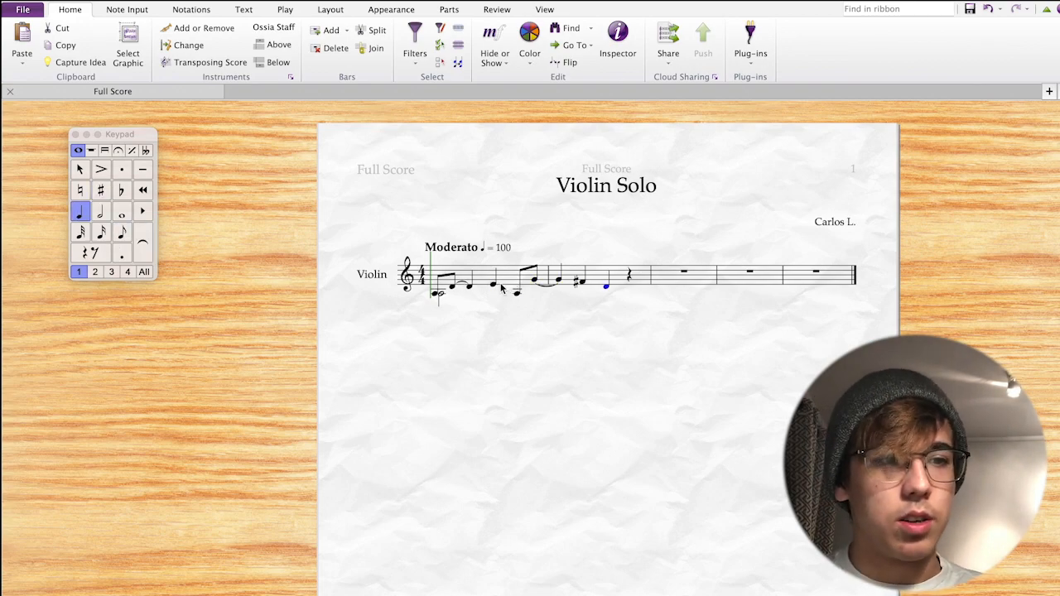
# Add a slur from bar 1's first eighth note, extend it, and zoom in.
pyautogui.click(437, 293)
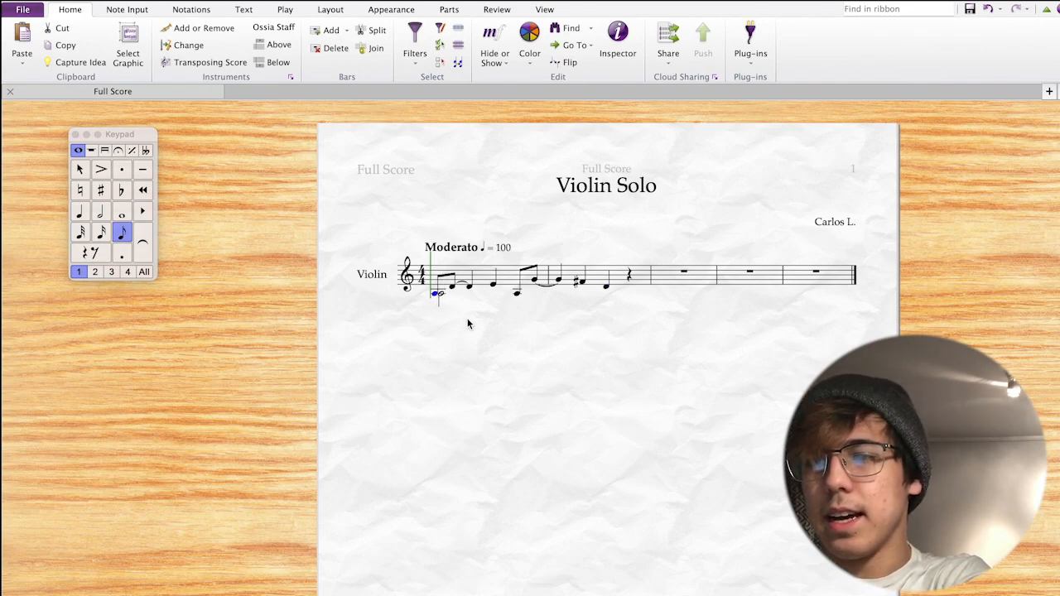
pyautogui.press('s')
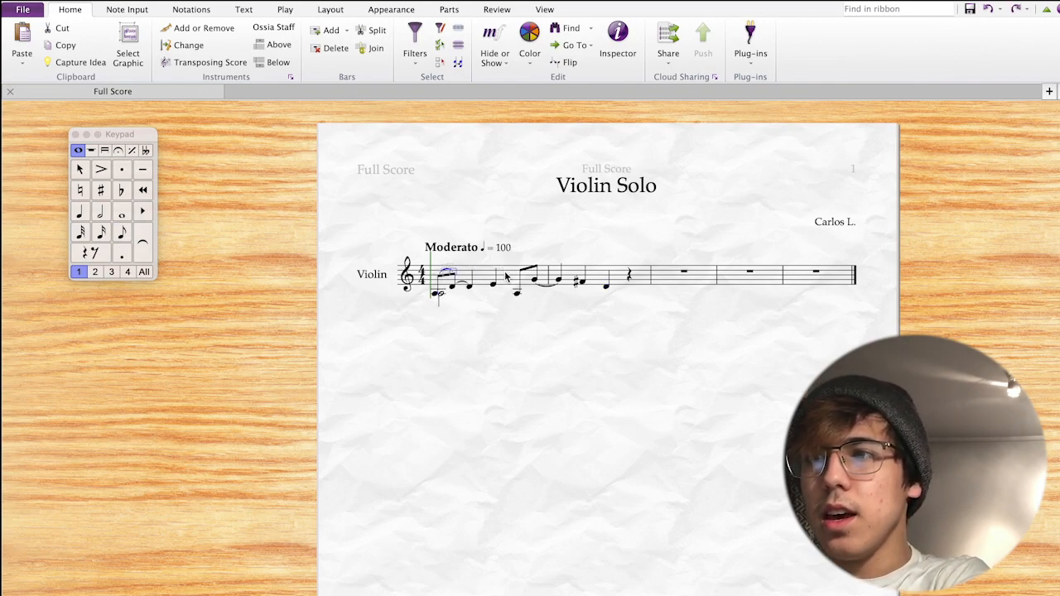
pyautogui.press('space')
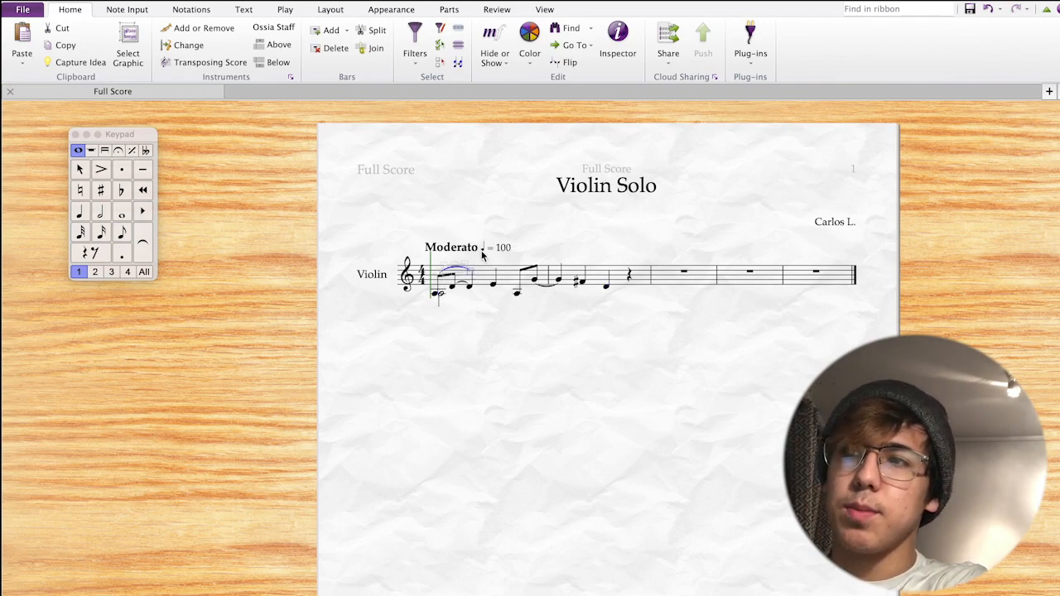
pyautogui.click(484, 250)
pyautogui.press('super+equal')
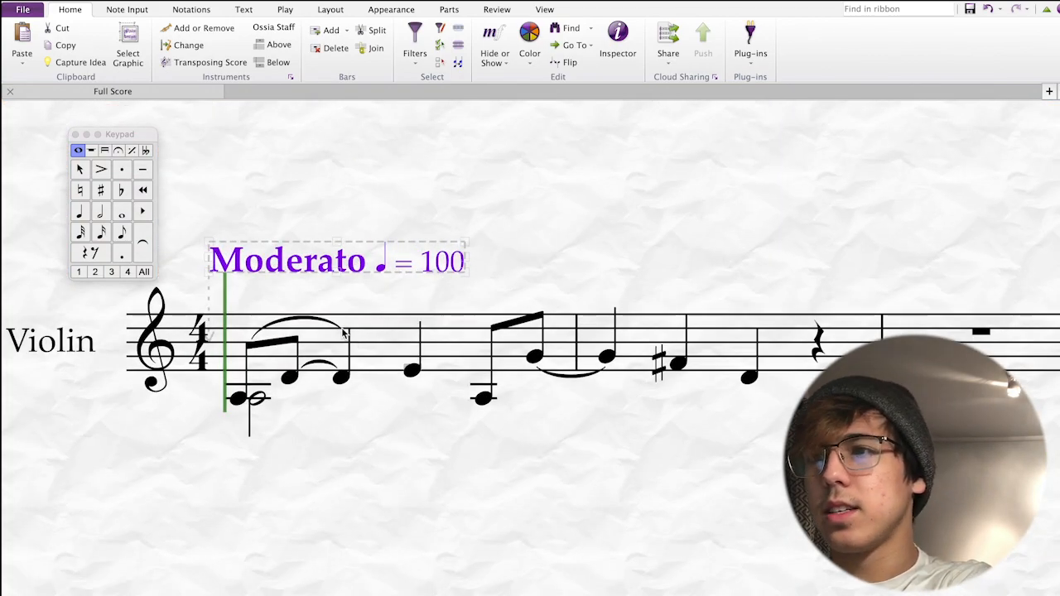
# Pull the first slur's end back to the third note of bar 1.
pyautogui.click(341, 331)
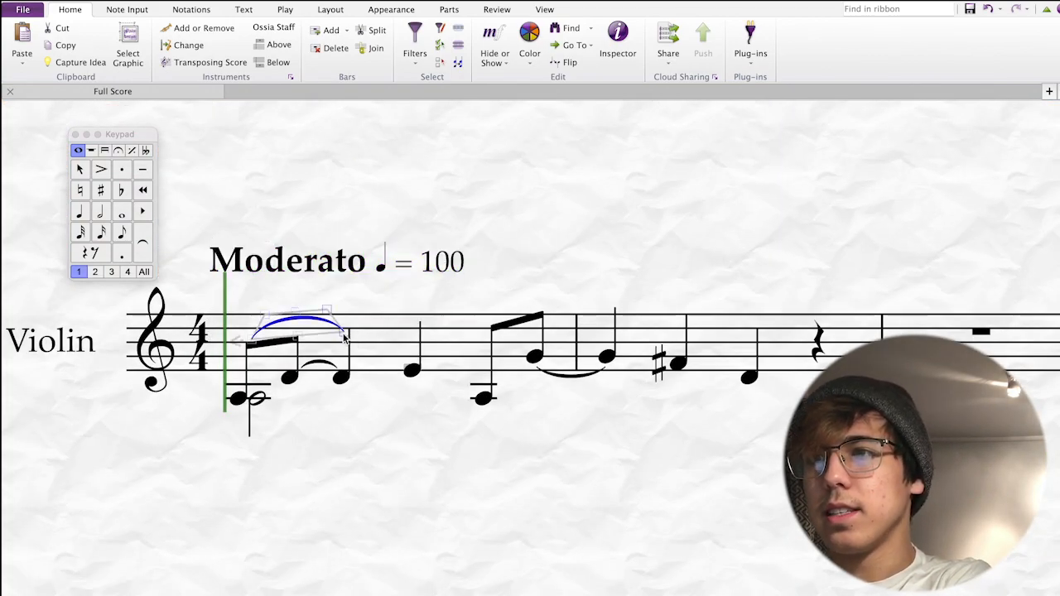
pyautogui.moveTo(344, 334); pyautogui.dragTo(399, 306)
pyautogui.press('super+z')
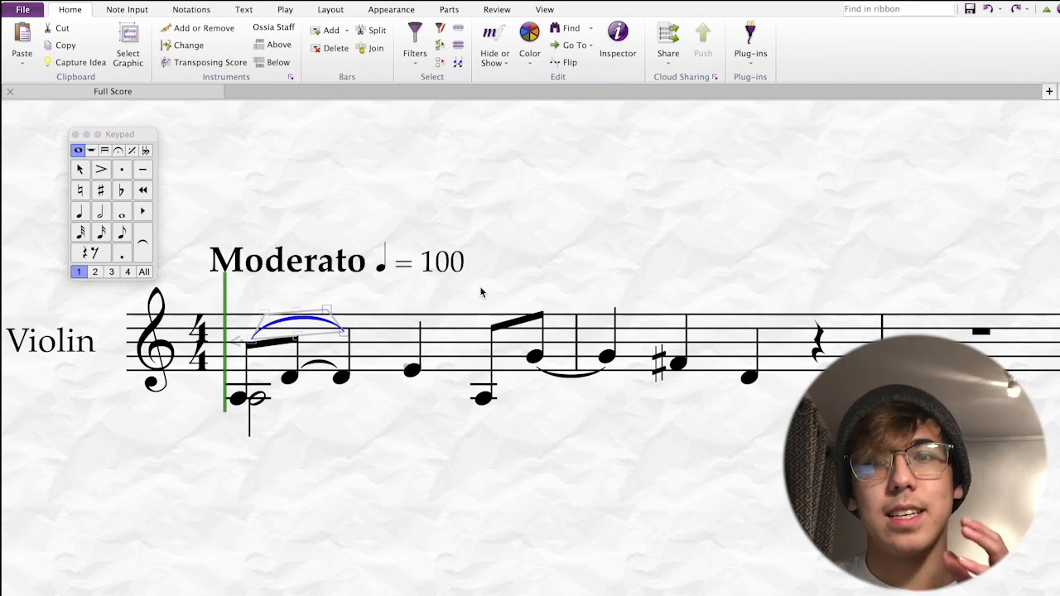
pyautogui.click(510, 248)
pyautogui.press('super+minus')
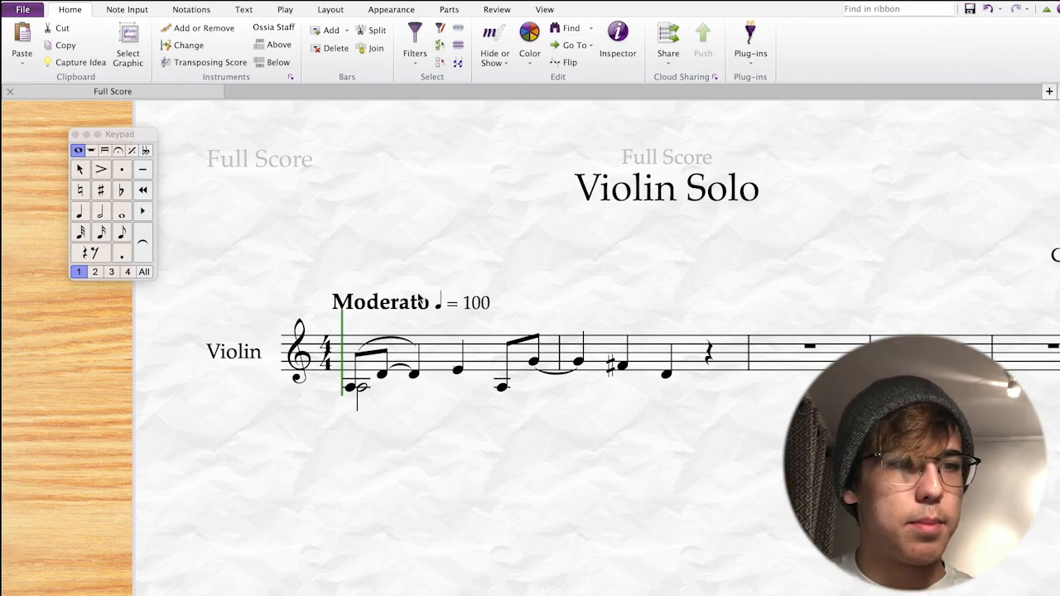
# Give the quarter E a tenuto and slur the low eighth to the tied G.
pyautogui.click(457, 368)
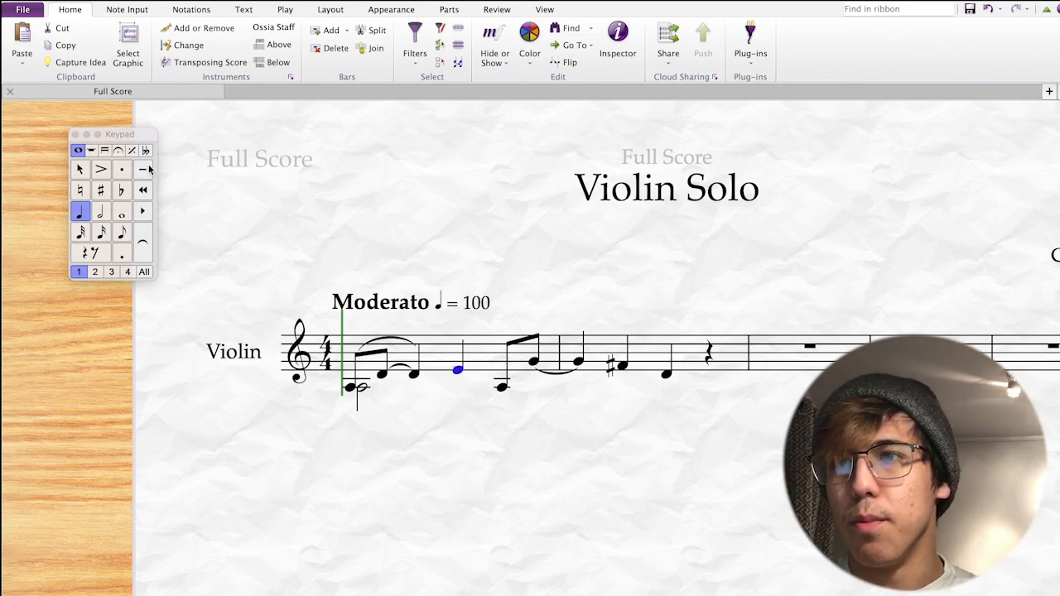
pyautogui.press('Escape')
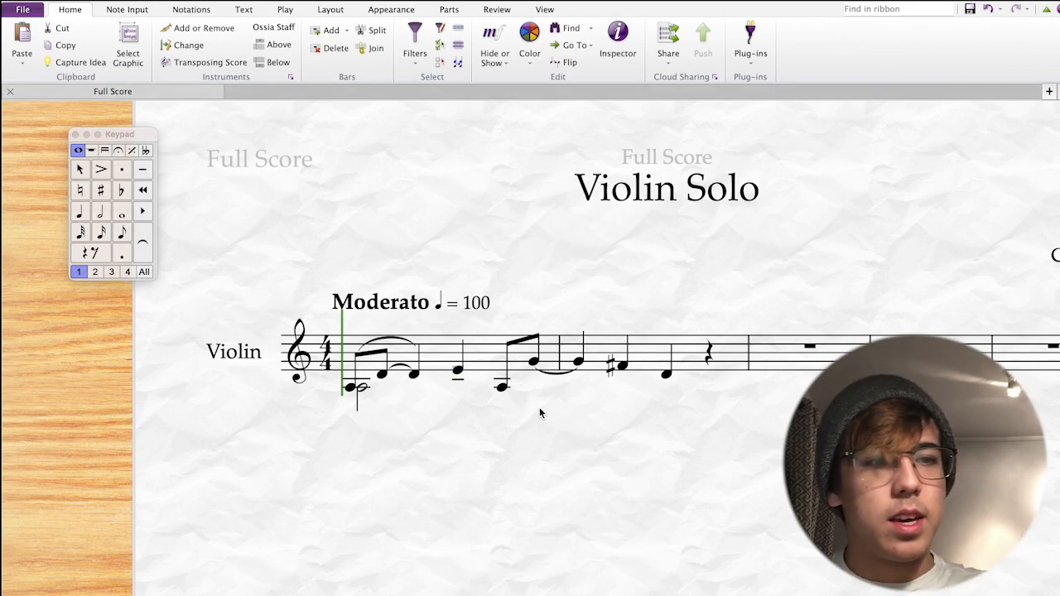
pyautogui.click(502, 385)
pyautogui.press('s')
pyautogui.press('space')
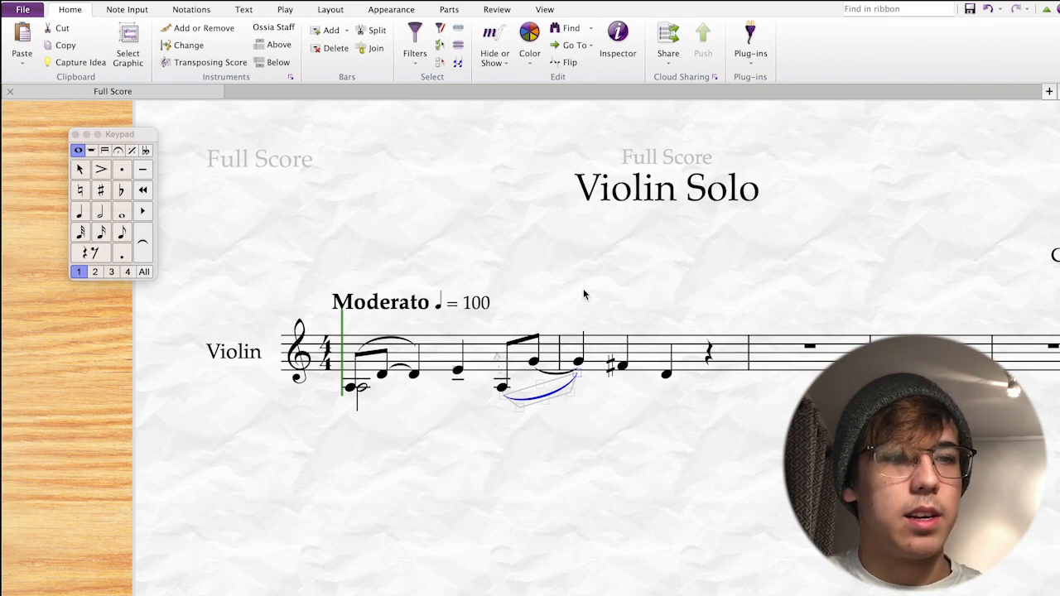
pyautogui.press('Escape')
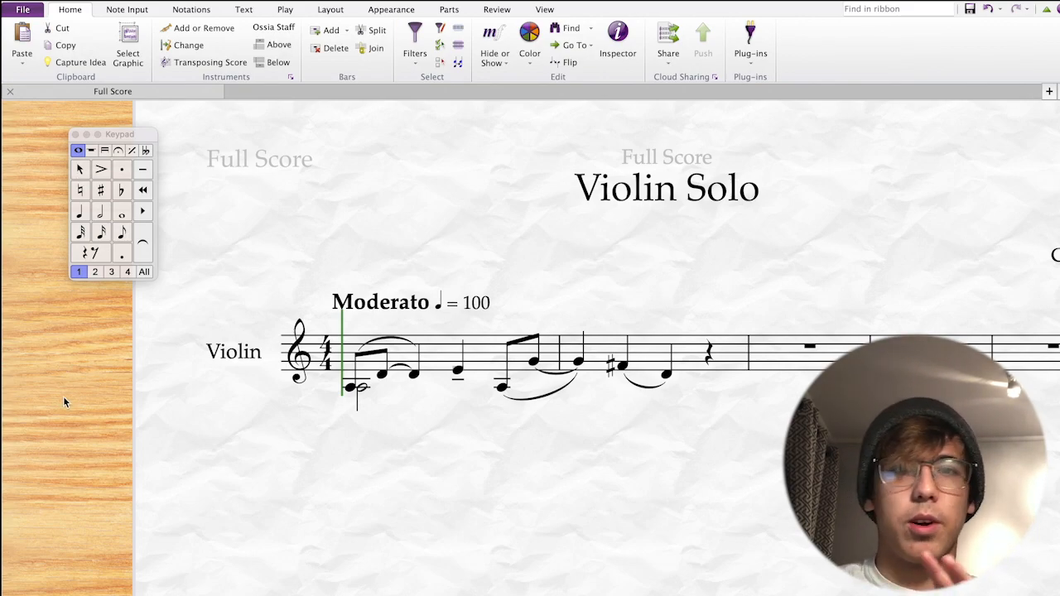
pyautogui.press('t')
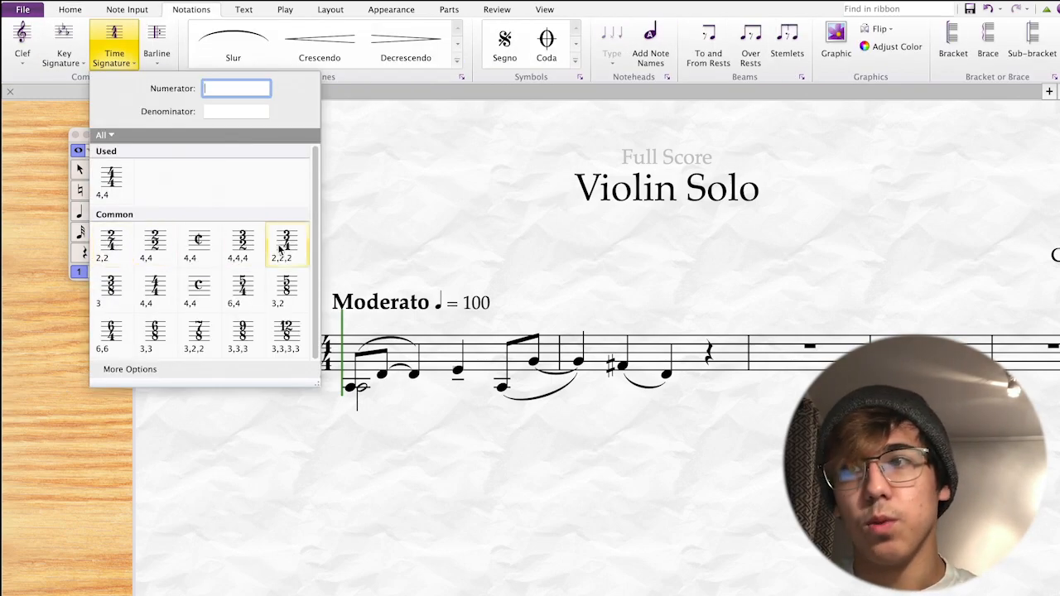
# Place a 3/4 time signature at bar 2 and 4/4 at bar 3.
pyautogui.click(285, 242)
pyautogui.click(611, 361)
pyautogui.press('Escape')
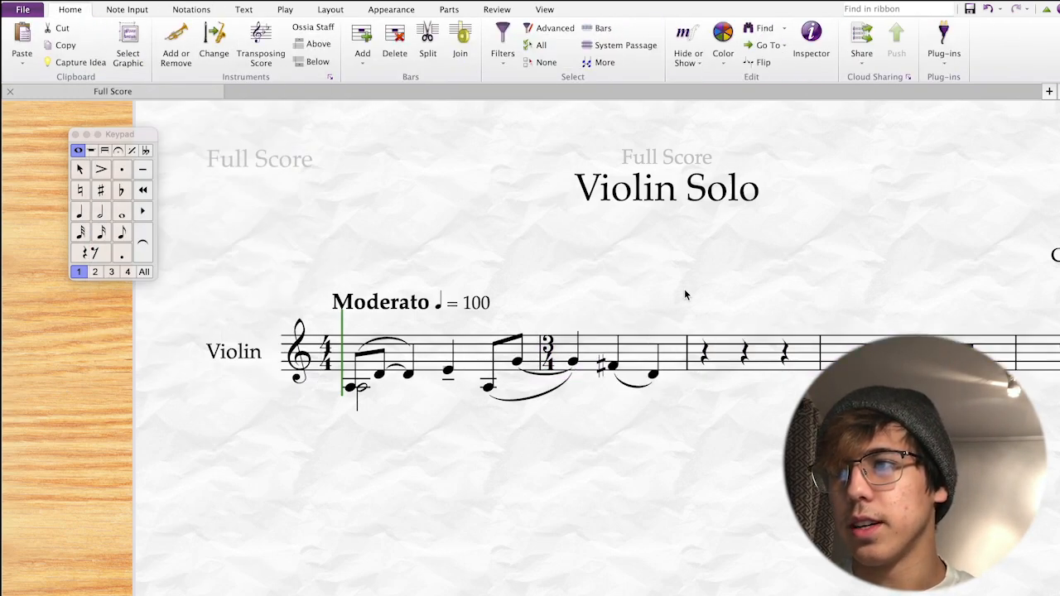
pyautogui.press('t')
pyautogui.click(148, 193)
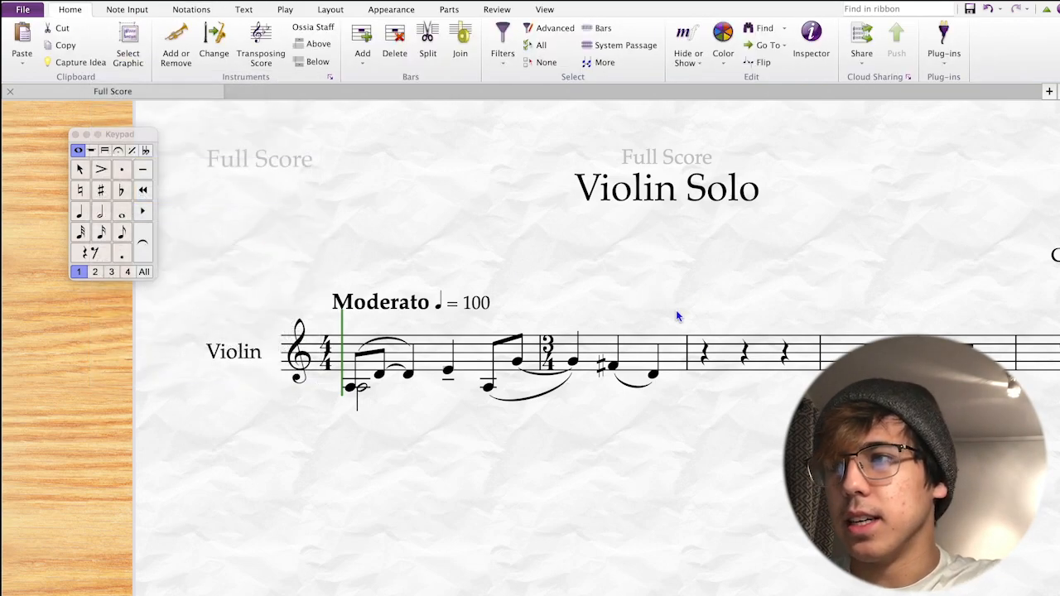
pyautogui.click(691, 359)
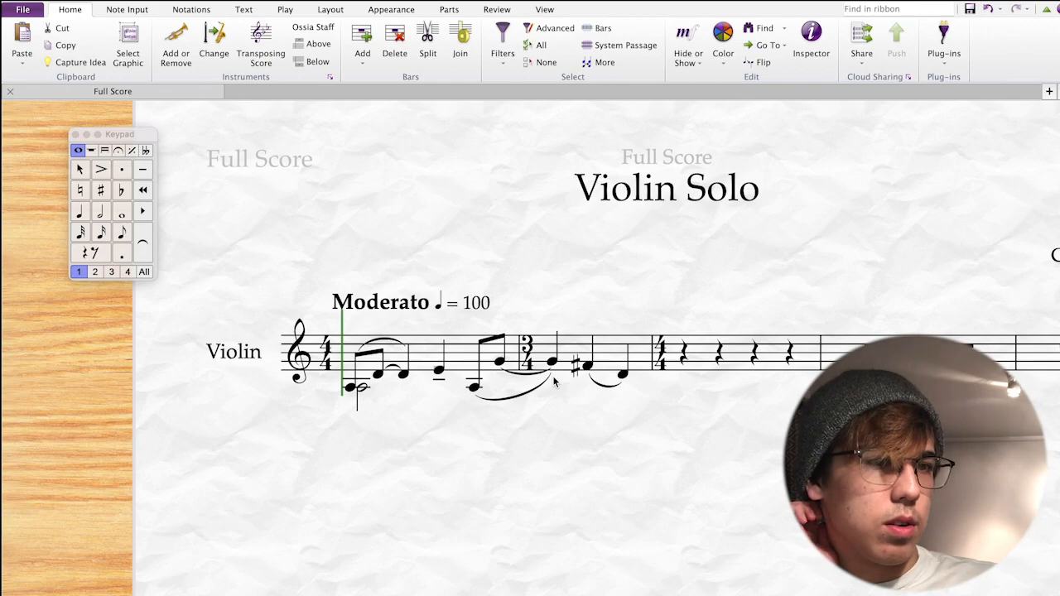
# Begin bar 3 with an eighth rest, a quarter A, and sixteenths C-sharp and D.
pyautogui.click(682, 357)
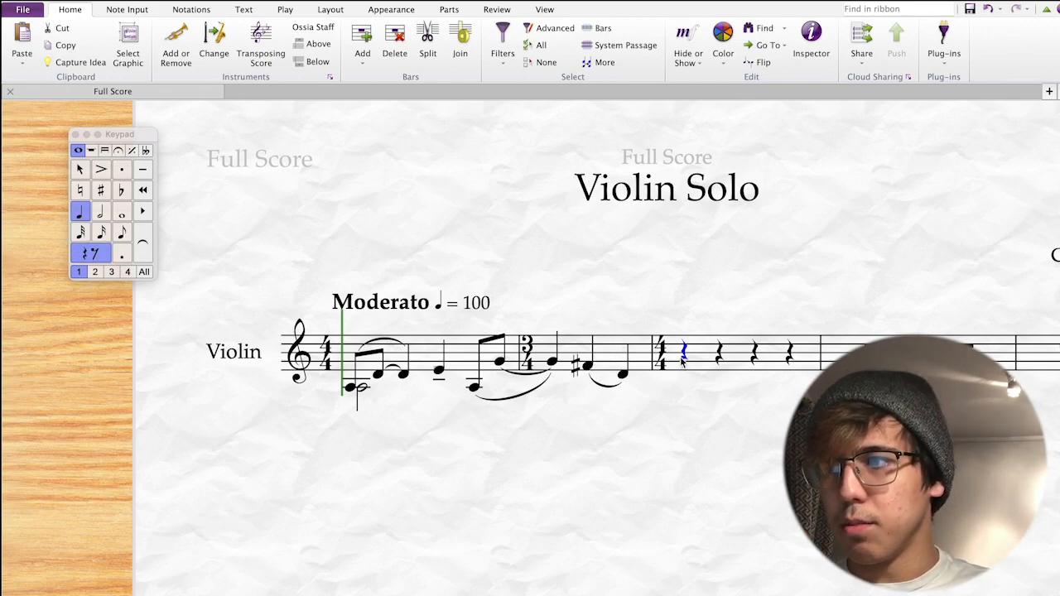
pyautogui.press('3')
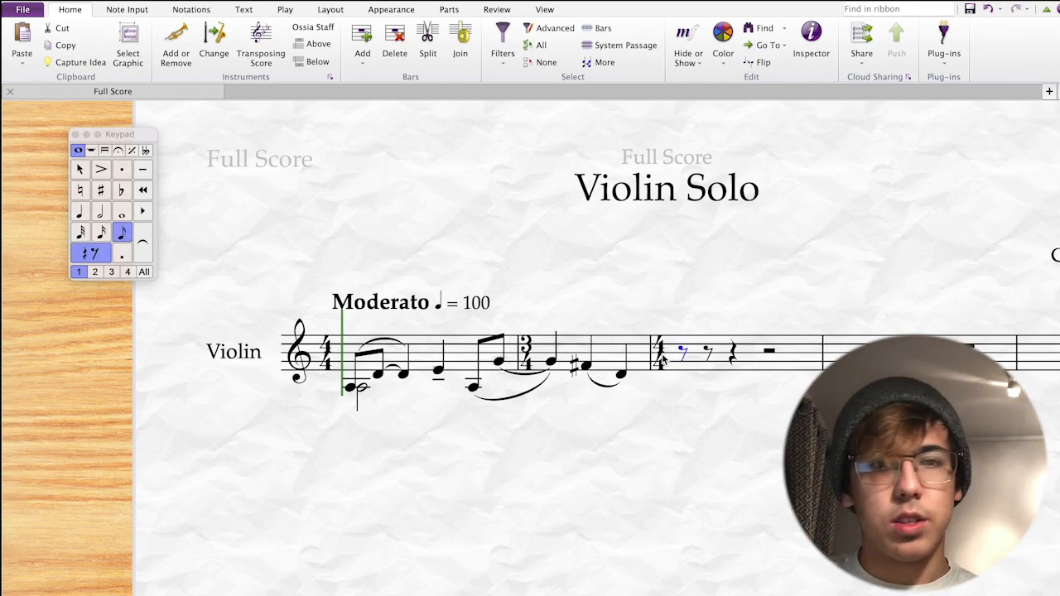
pyautogui.press('4')
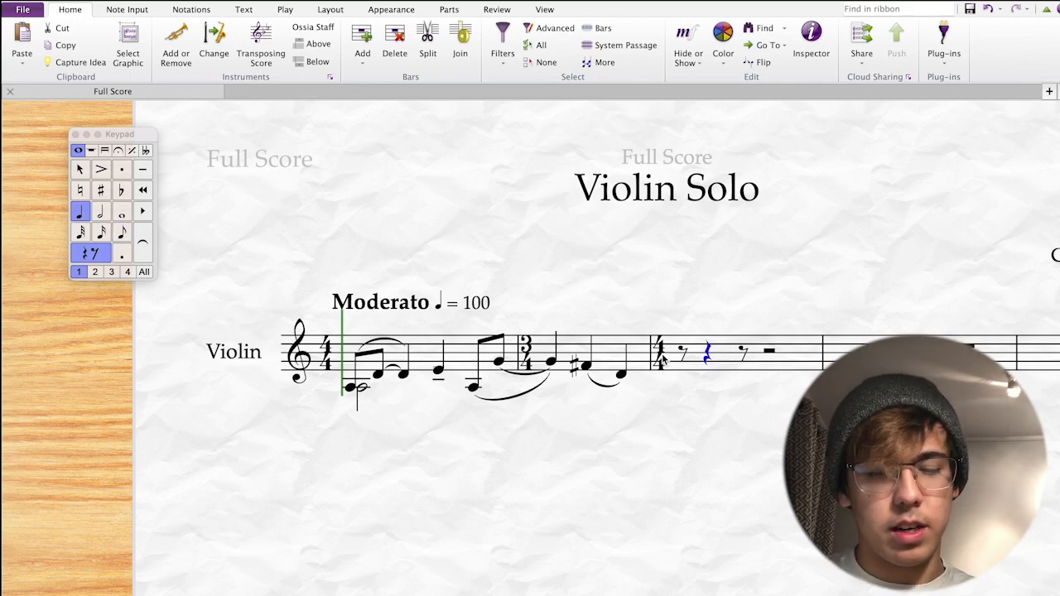
pyautogui.press('a')
pyautogui.press('Delete')
pyautogui.press('a')
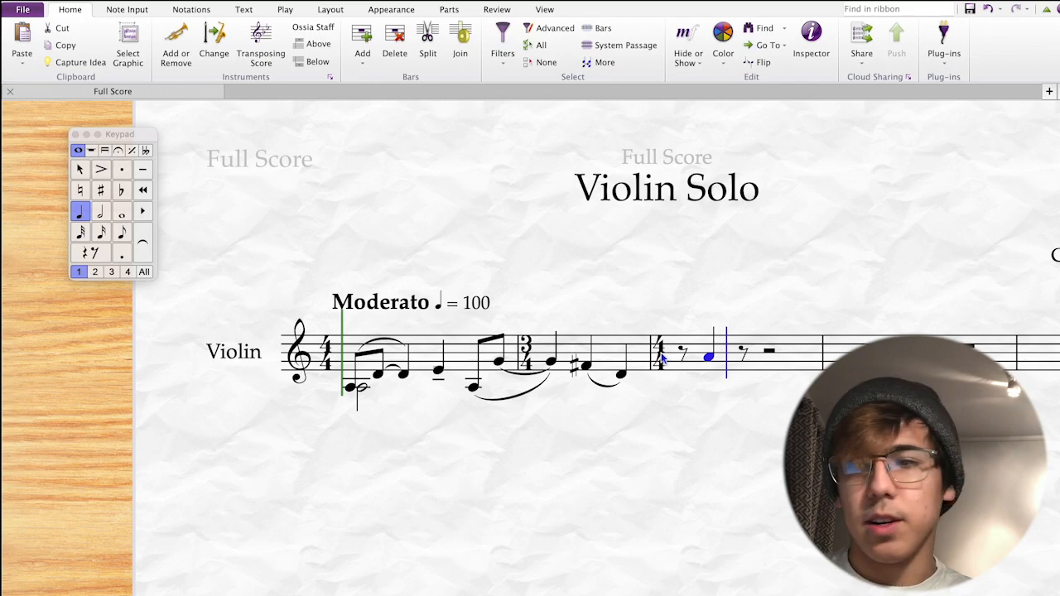
pyautogui.press('3')
pyautogui.press('c')
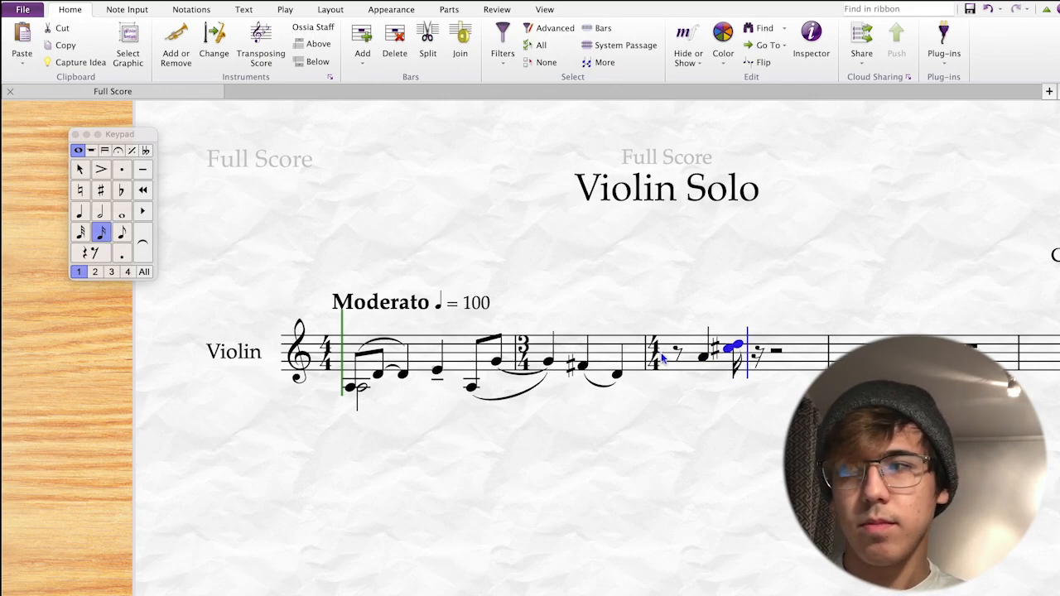
pyautogui.press('super+z')
pyautogui.press('c')
pyautogui.press('d')
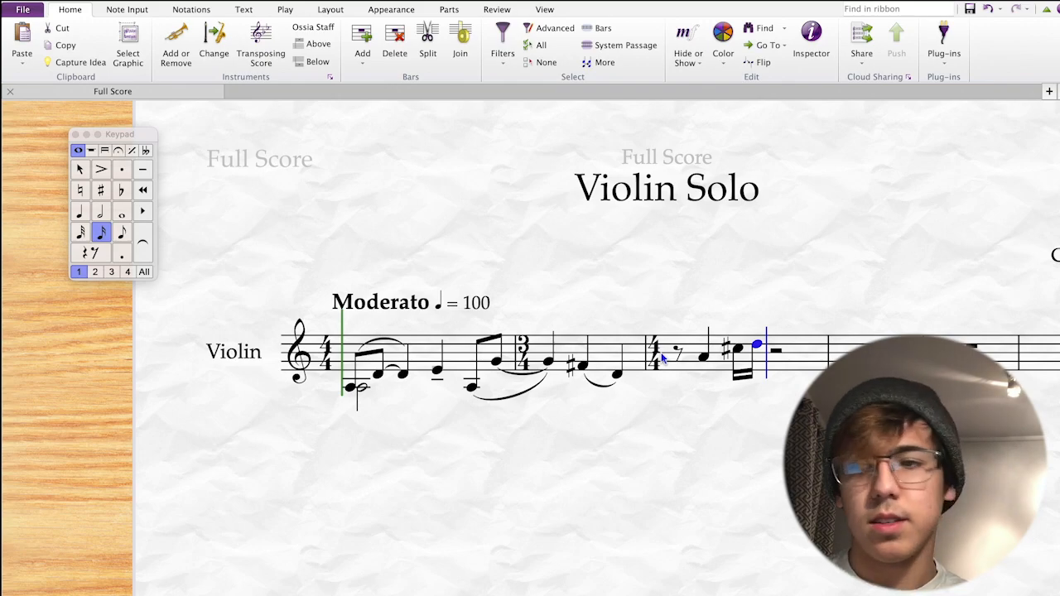
# Add a dotted quarter B followed by sixteenth notes C and D.
pyautogui.press('4')
pyautogui.press('.')
pyautogui.press('b')
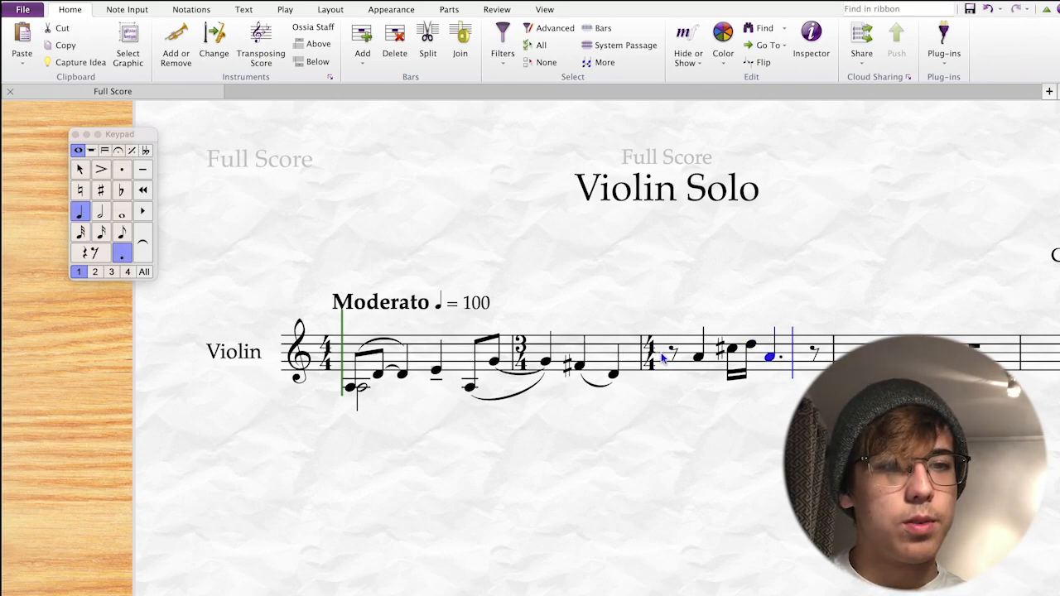
pyautogui.press('2')
pyautogui.press('c')
pyautogui.hotkey('shift', 'd')
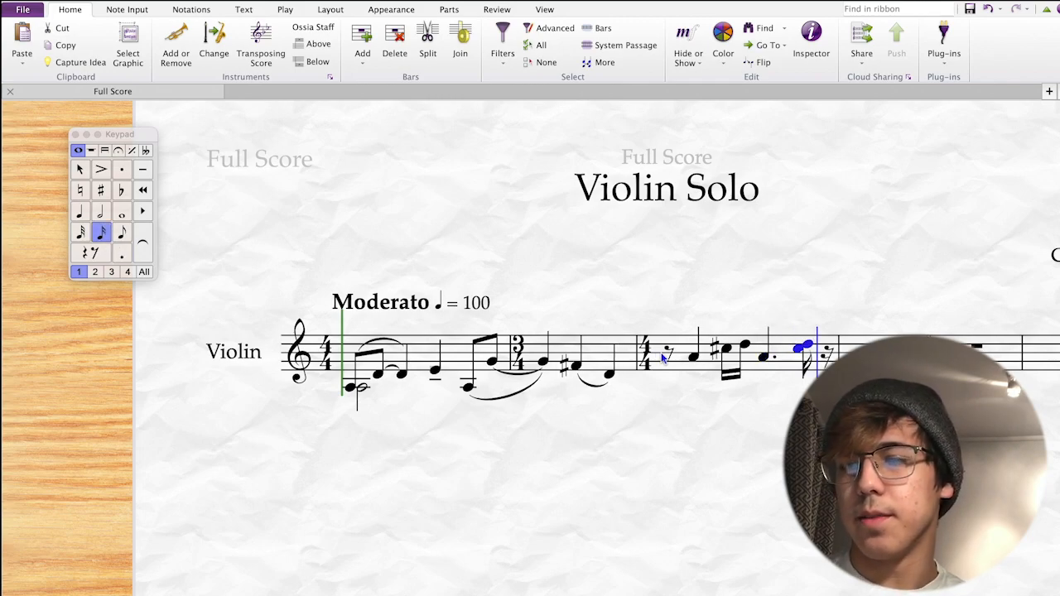
pyautogui.press('super+z')
pyautogui.press('c')
pyautogui.press('d')
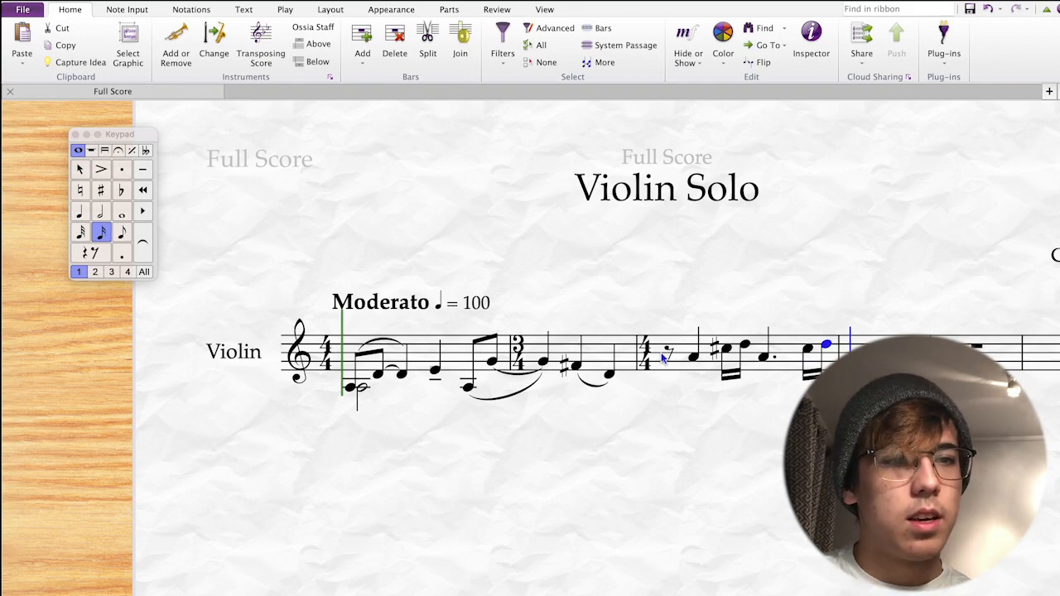
# Repeat the dotted figure into bar 4, lowering the dotted note to G and keeping C-sharp.
pyautogui.press('Escape')
pyautogui.hotkey('shift', 'Left')
pyautogui.hotkey('shift', 'Left')
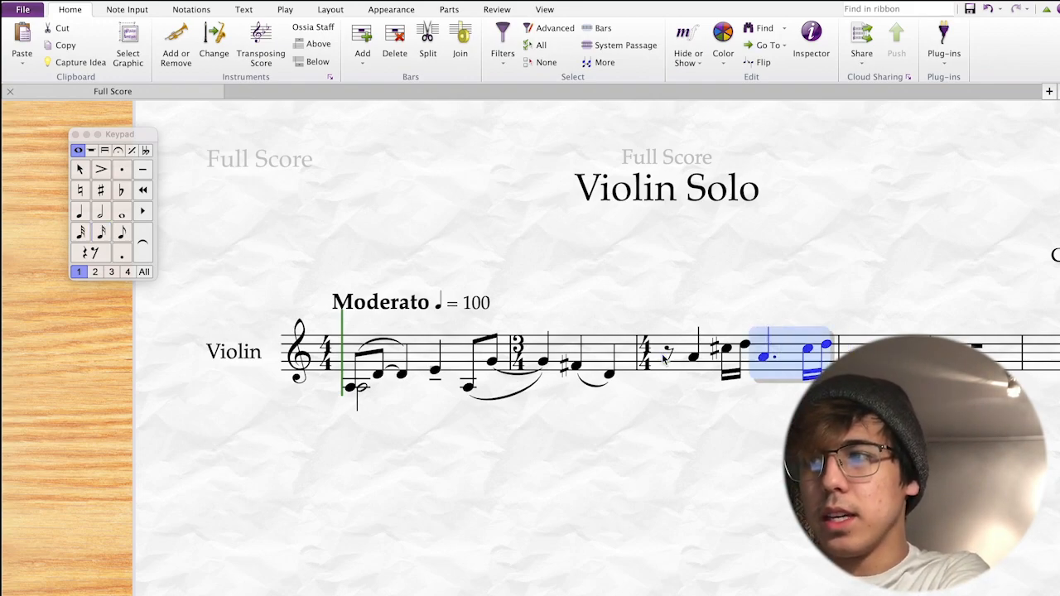
pyautogui.press('r')
pyautogui.press('Left')
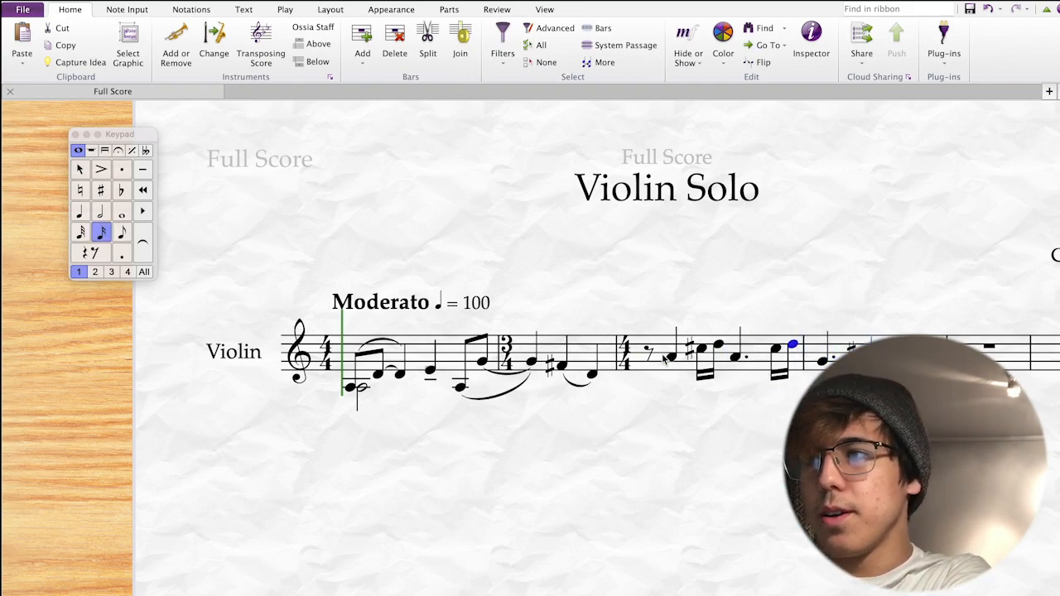
pyautogui.press('Right')
pyautogui.press('Down')
pyautogui.press('Right')
pyautogui.press('KP_7')
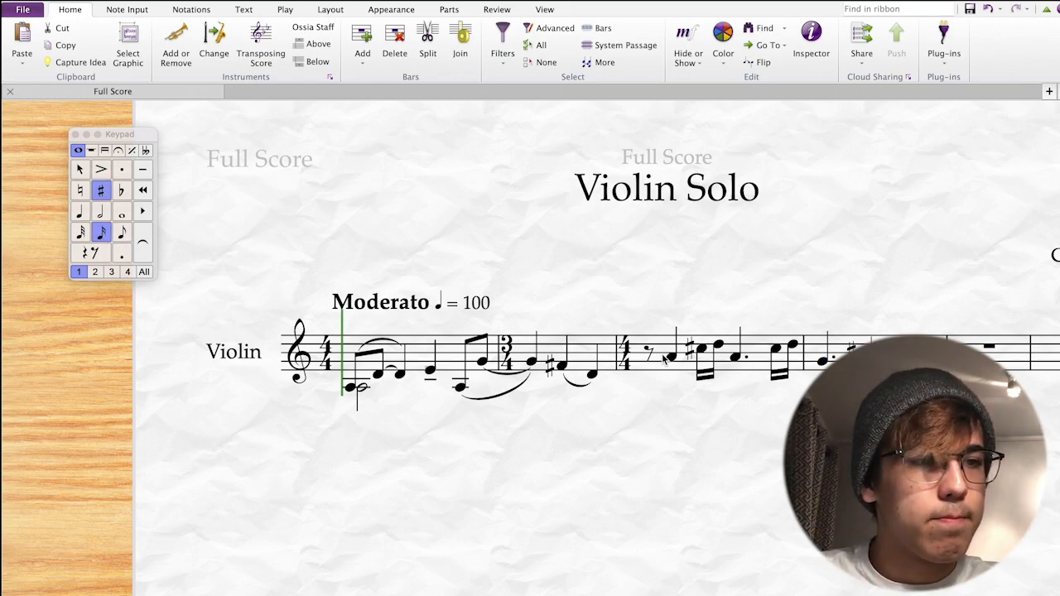
pyautogui.press('KP_8')
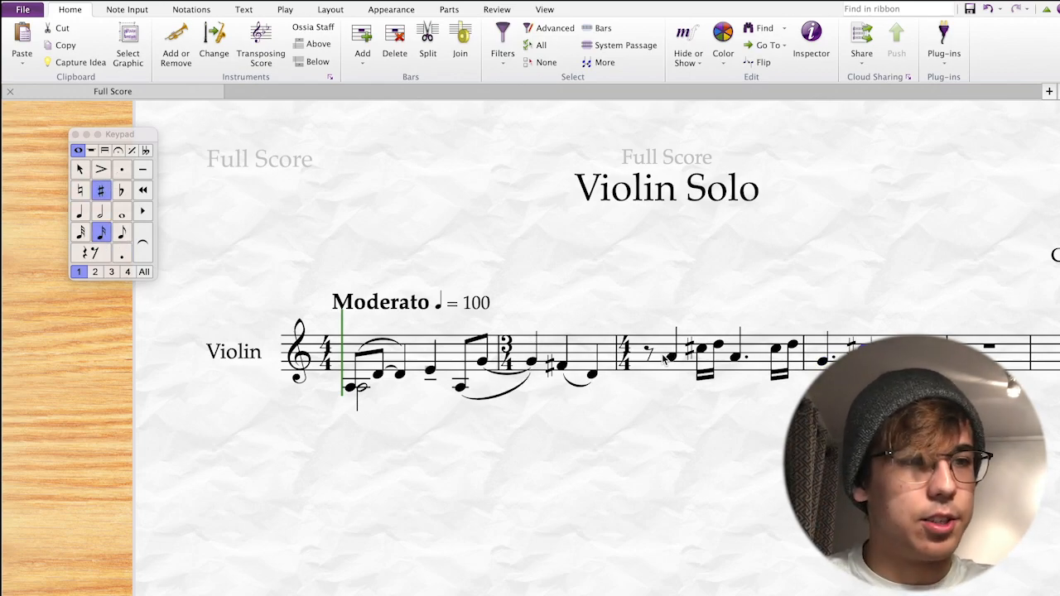
pyautogui.press('KP_7')
pyautogui.press('KP_7')
pyautogui.press('KP_8')
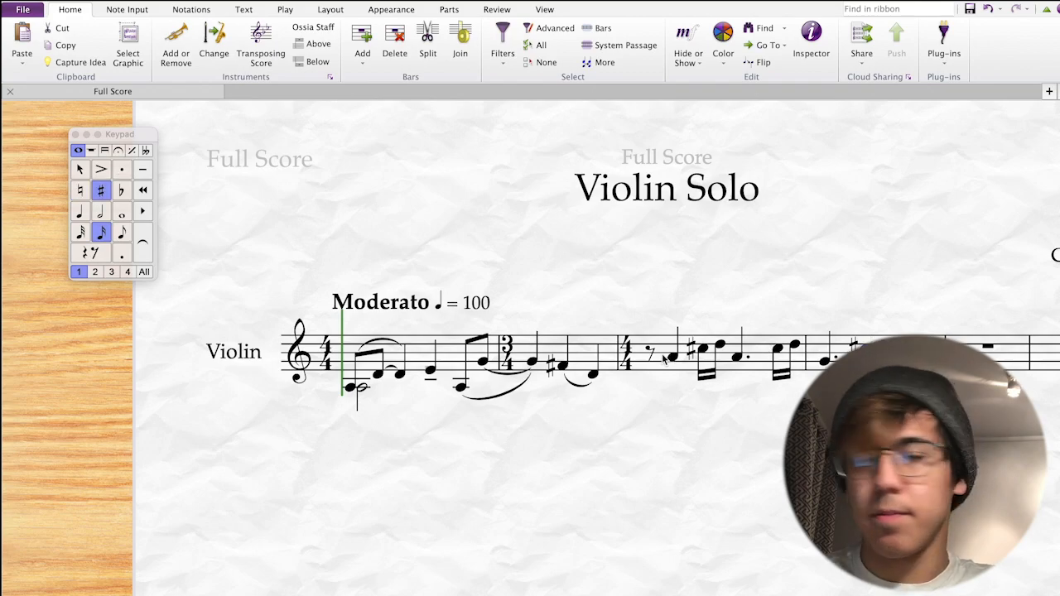
pyautogui.press('Left')
pyautogui.press('Right')
pyautogui.press('Right')
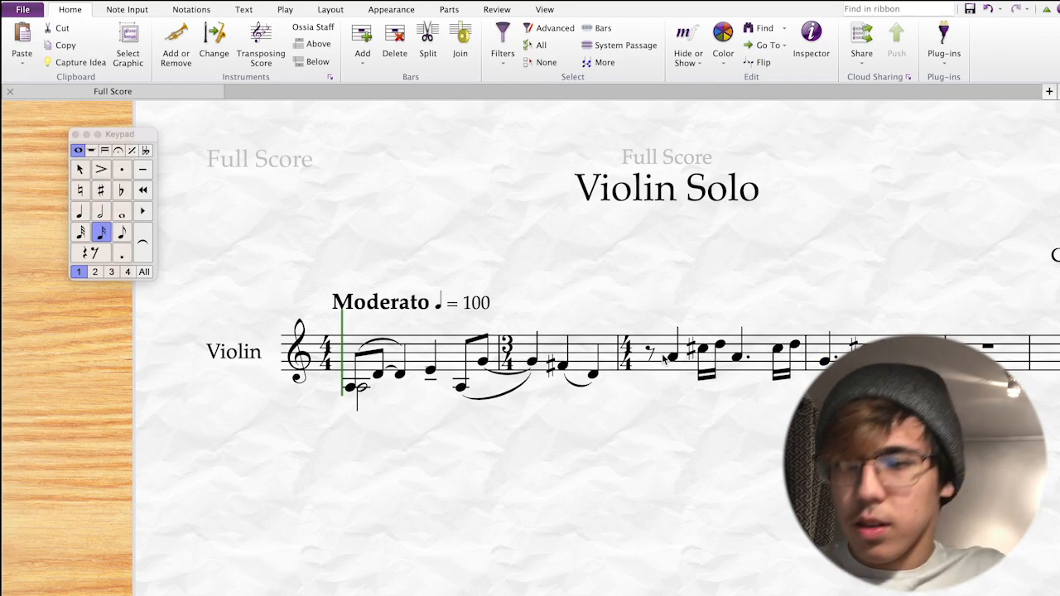
# Finish bar 4 with F-sharp and E eighths and a closing quarter E.
pyautogui.press('c')
pyautogui.press('Down')
pyautogui.press('Down')
pyautogui.press('Down')
pyautogui.press('Down')
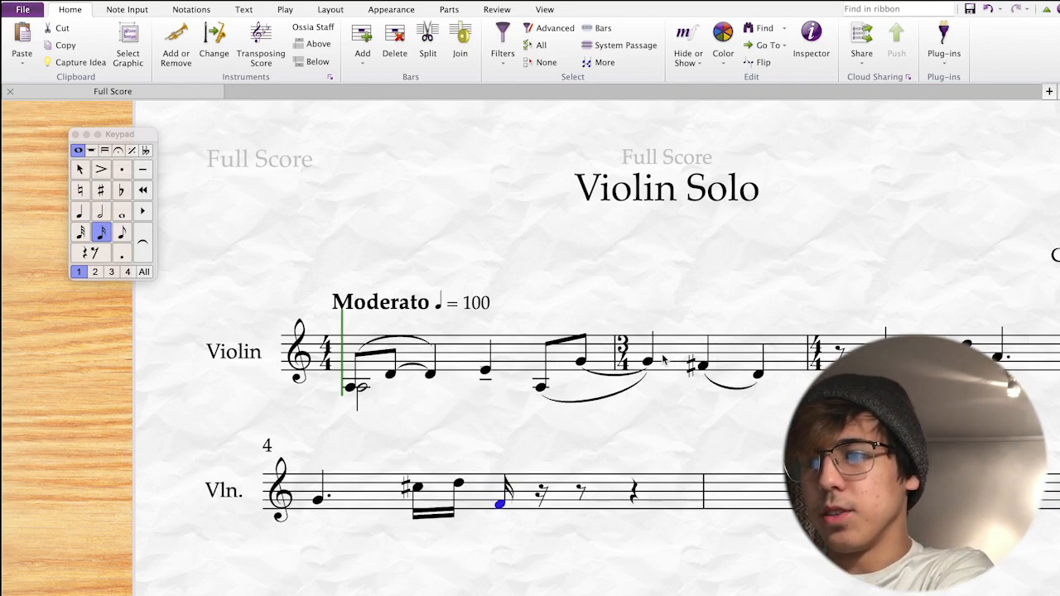
pyautogui.press('4')
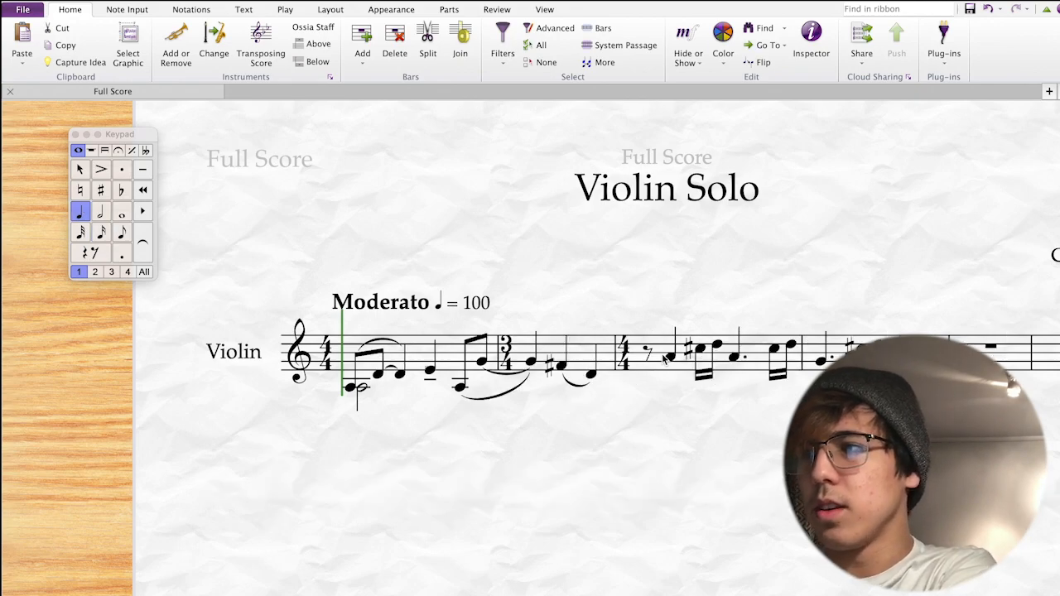
pyautogui.press('8')
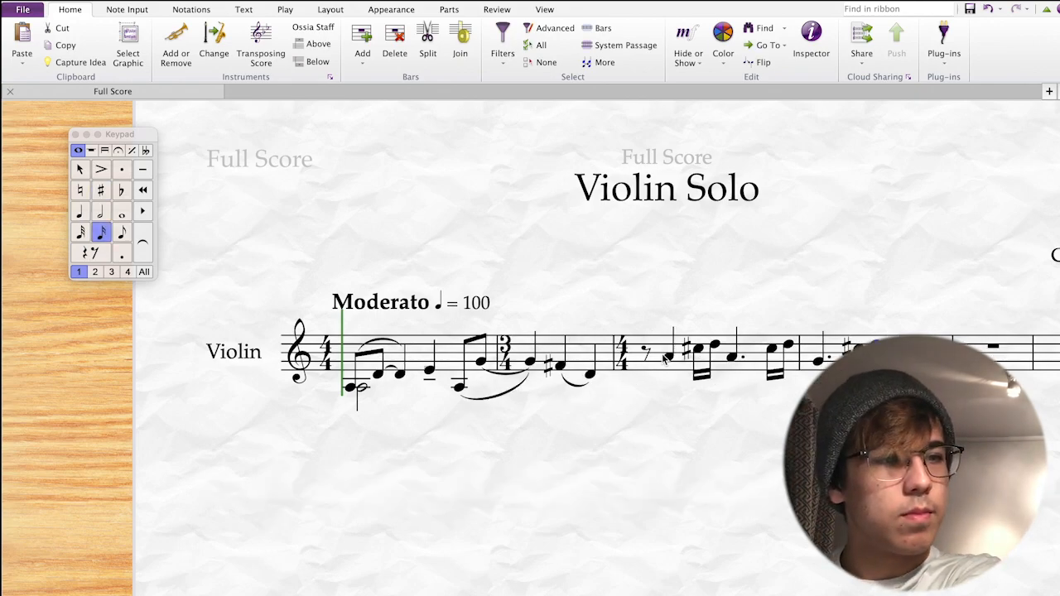
pyautogui.press('3')
pyautogui.press('8')
pyautogui.press('e')
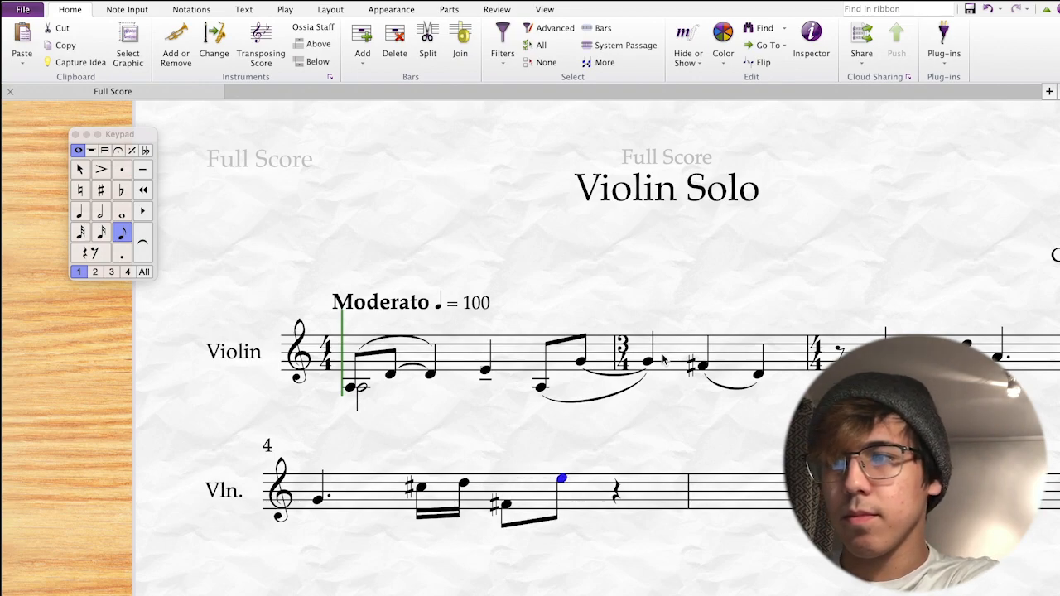
pyautogui.press('Left')
pyautogui.press('Right')
pyautogui.press('e')
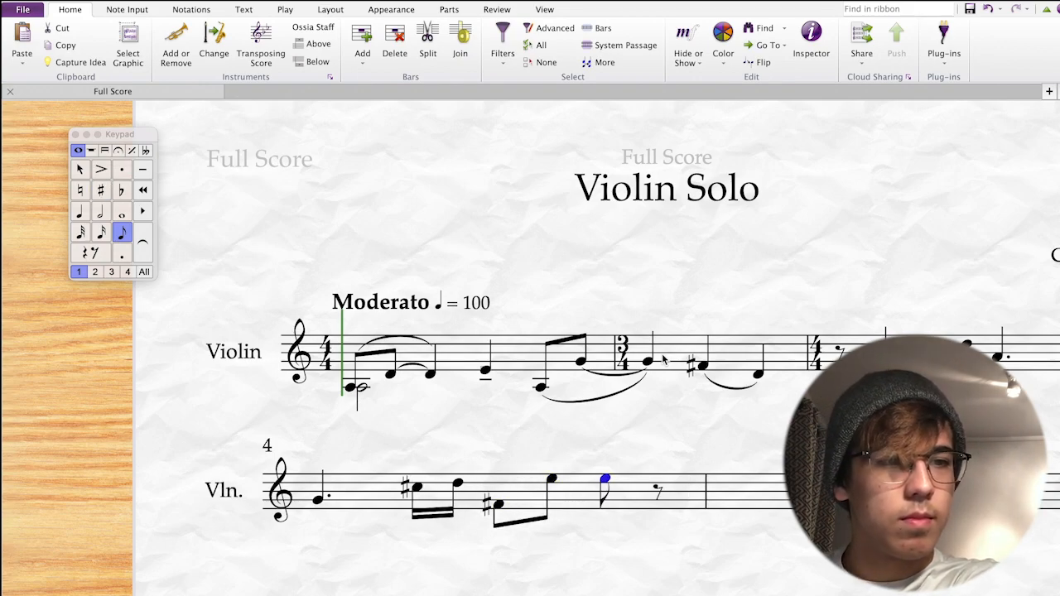
pyautogui.press('4')
pyautogui.press('Escape')
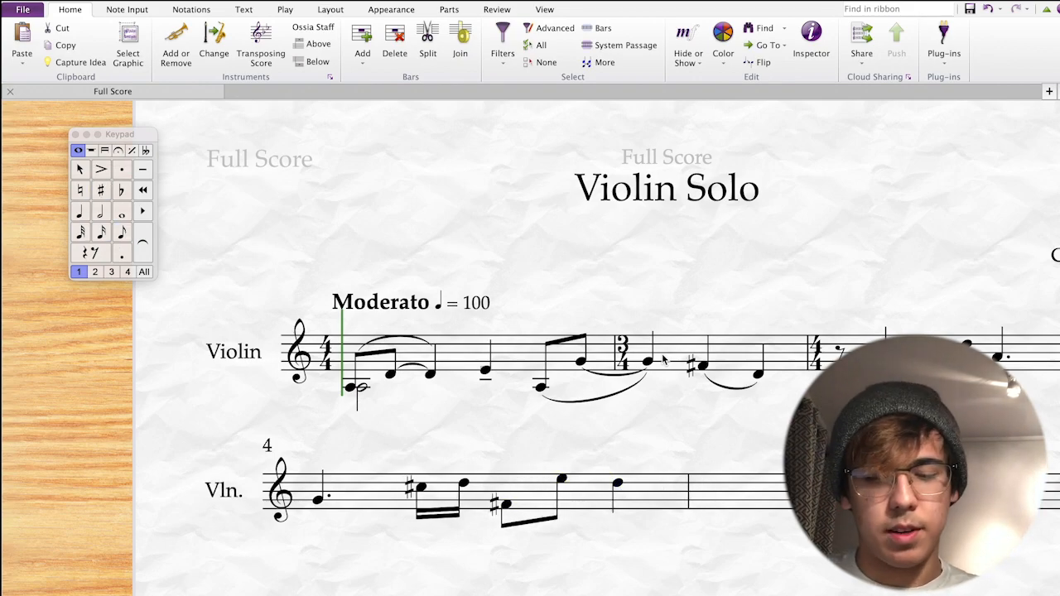
# Enter a dotted half A in bar 5 and slur the notes in bar 11.
pyautogui.press('5')
pyautogui.press('.')
pyautogui.press('a')
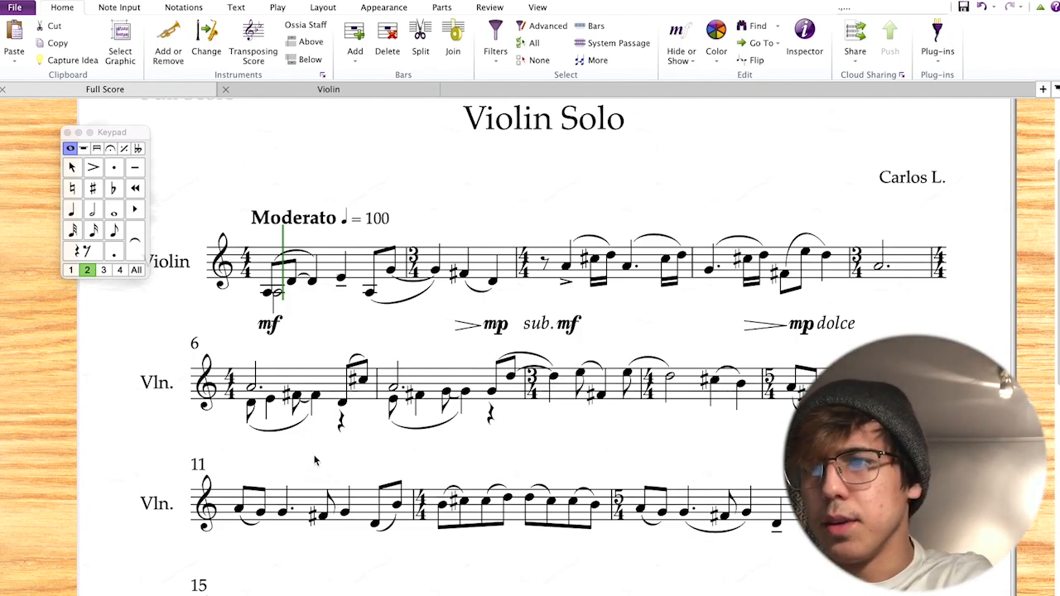
pyautogui.click(308, 413)
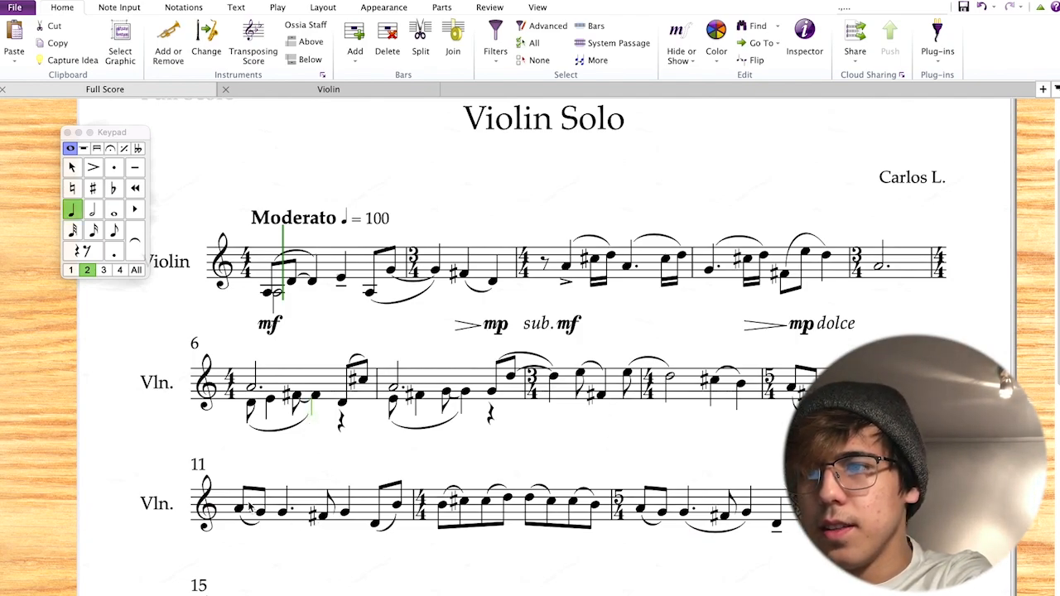
pyautogui.click(283, 513)
pyautogui.press('s')
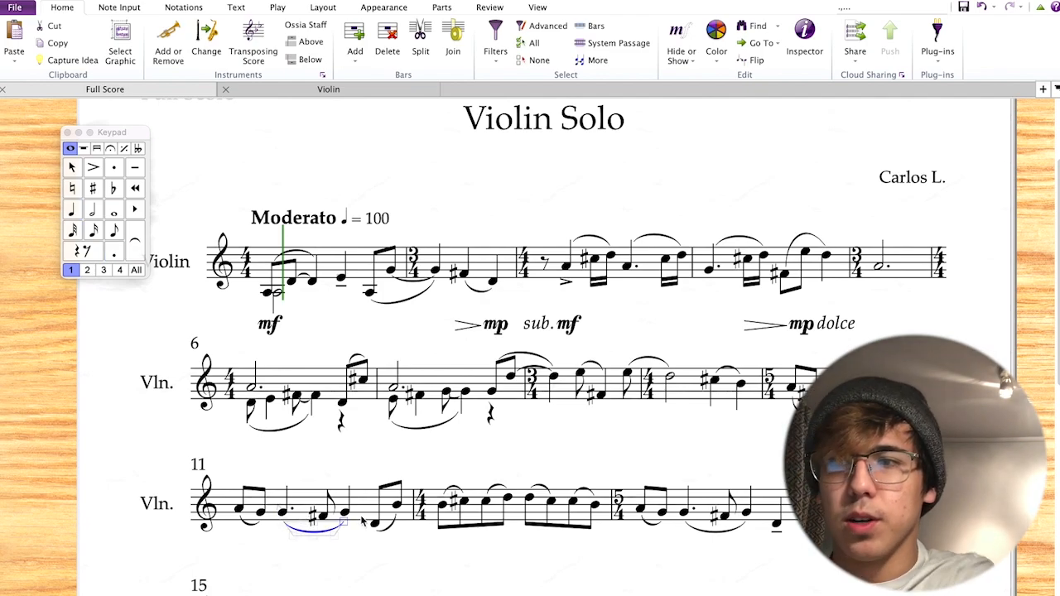
pyautogui.click(353, 462)
# Move bar 17's notes into voice 1.
pyautogui.scroll(-5, 353, 462)
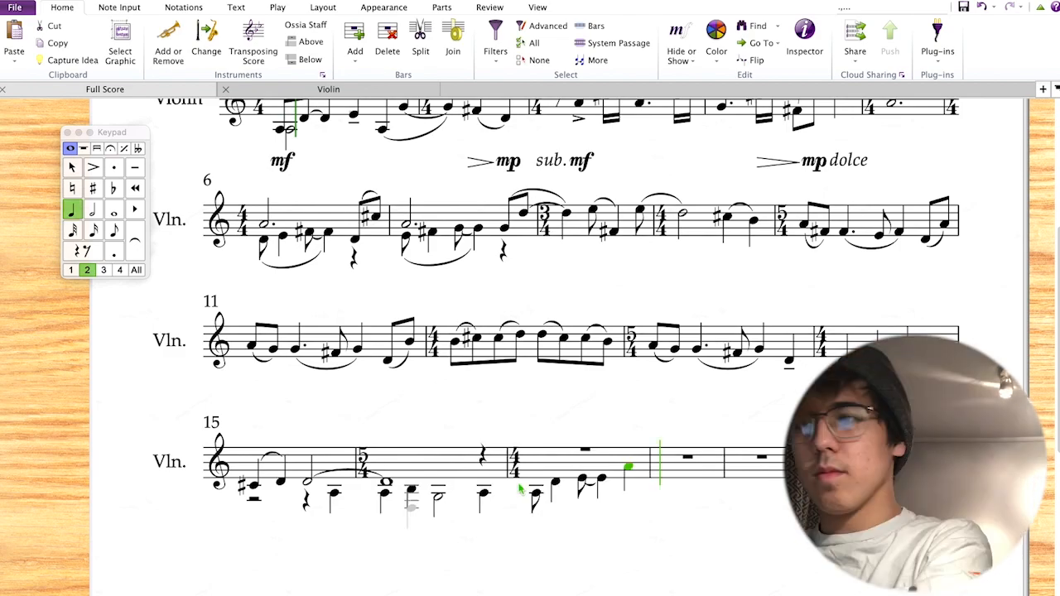
pyautogui.press('Escape')
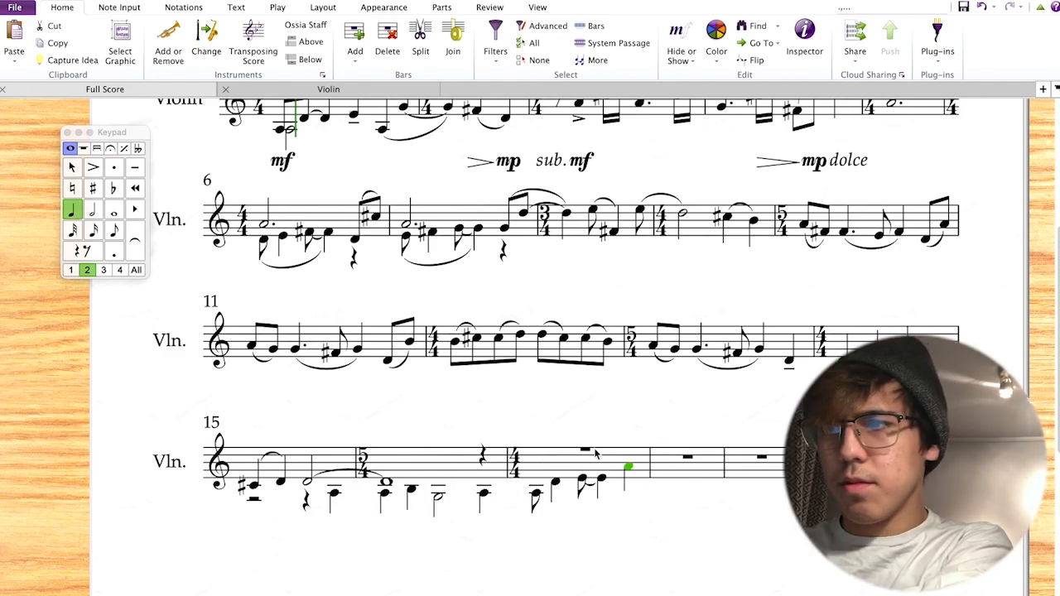
pyautogui.click(577, 476)
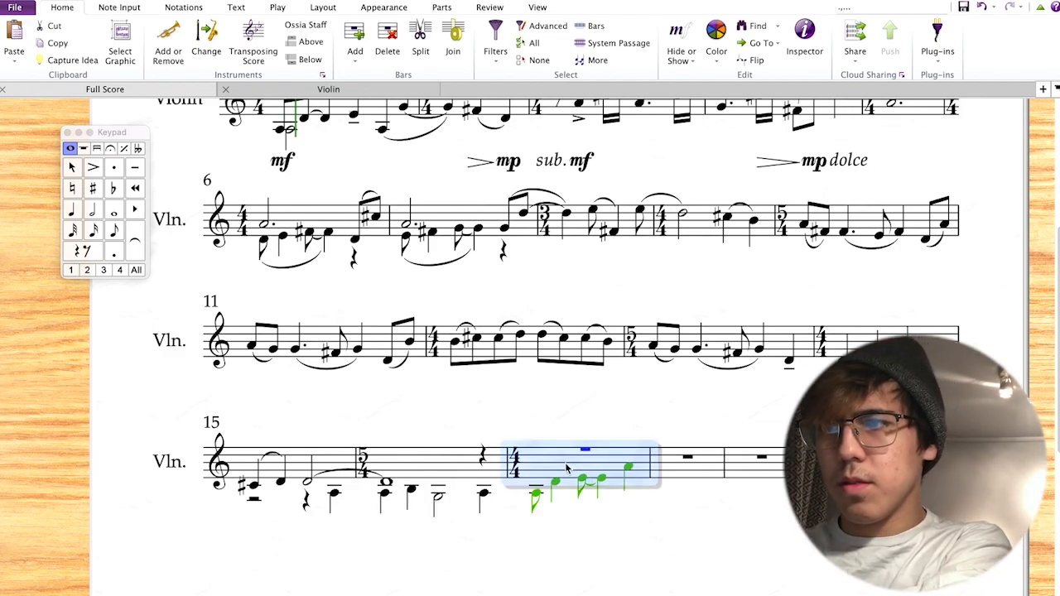
pyautogui.click(73, 270)
pyautogui.press('Escape')
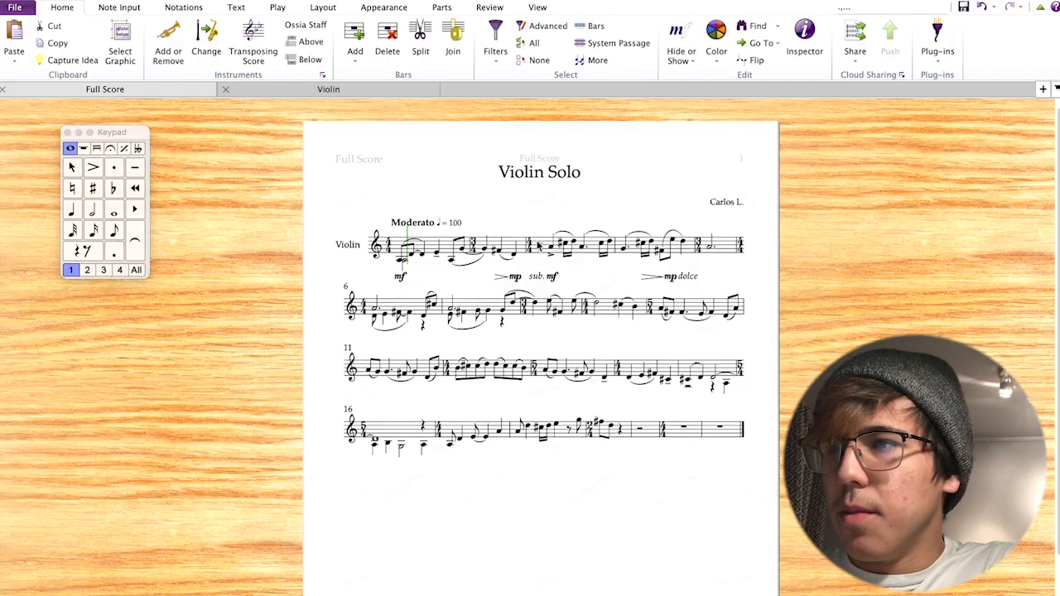
pyautogui.scroll(3, 538, 246)
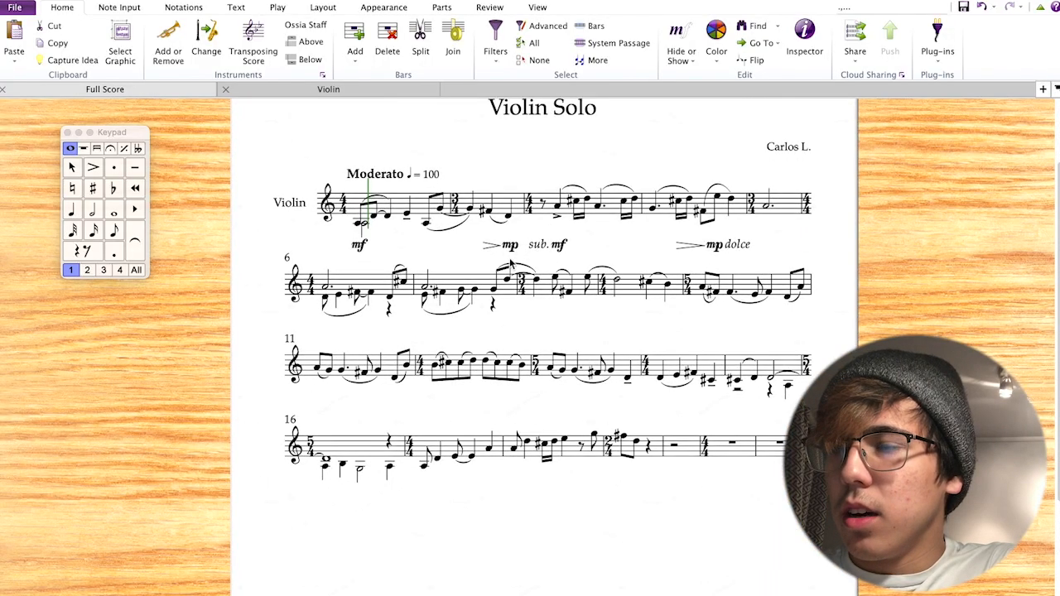
pyautogui.click(668, 339)
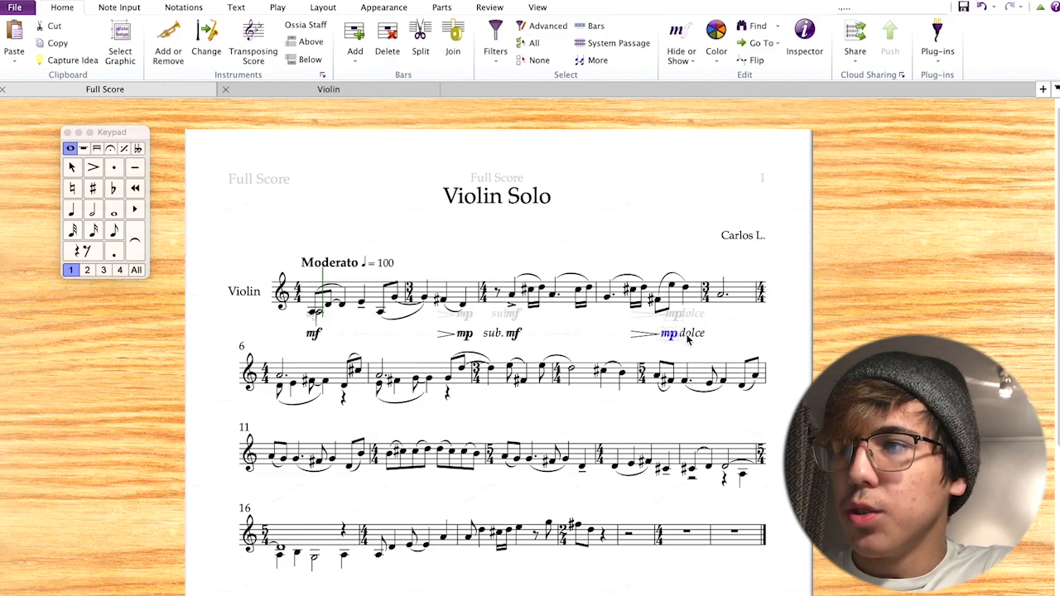
pyautogui.scroll(4, 687, 338)
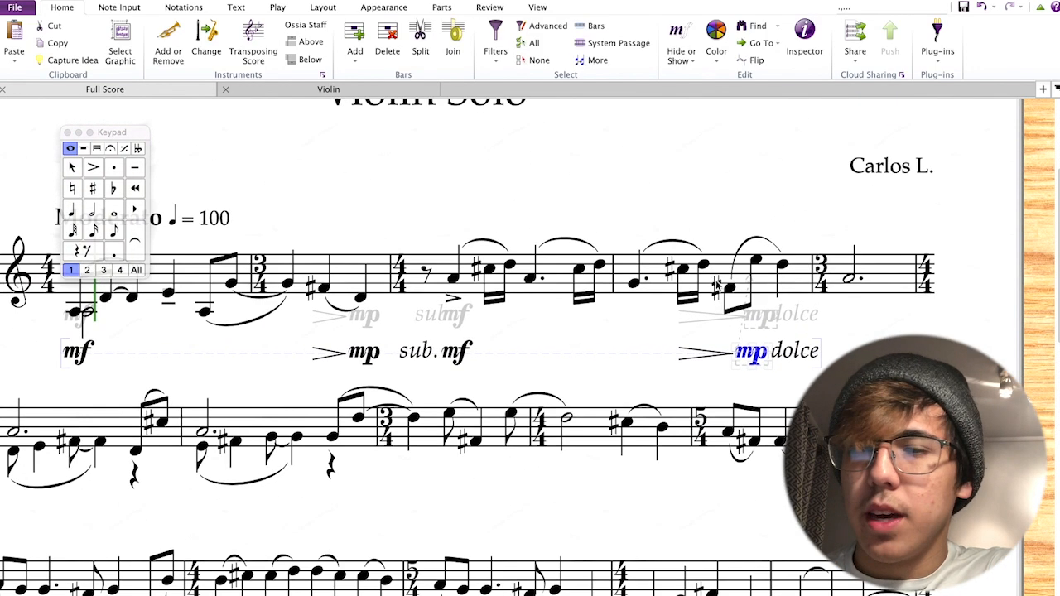
pyautogui.click(876, 265)
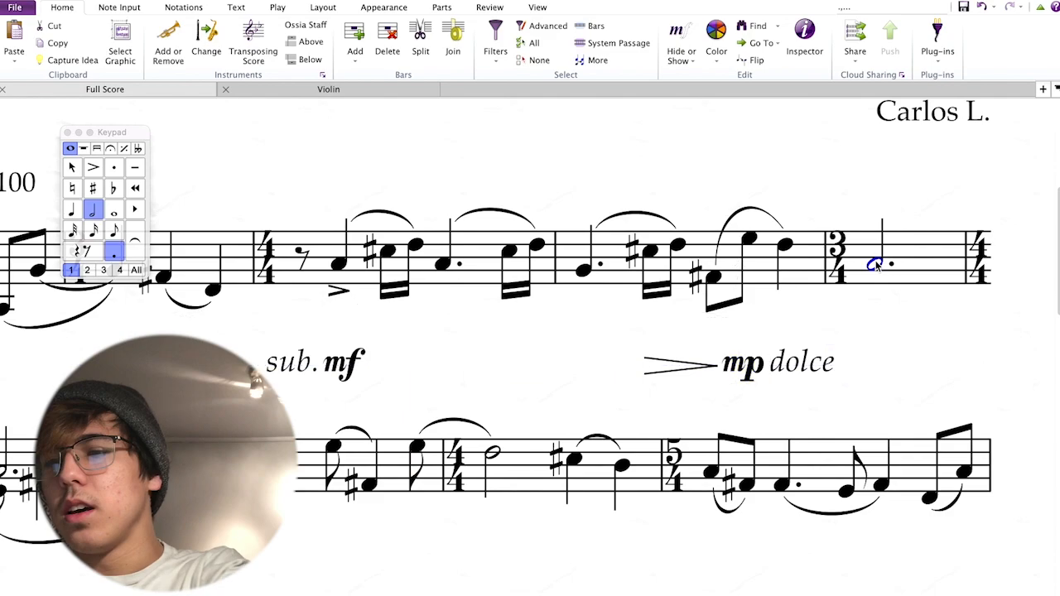
pyautogui.click(861, 348)
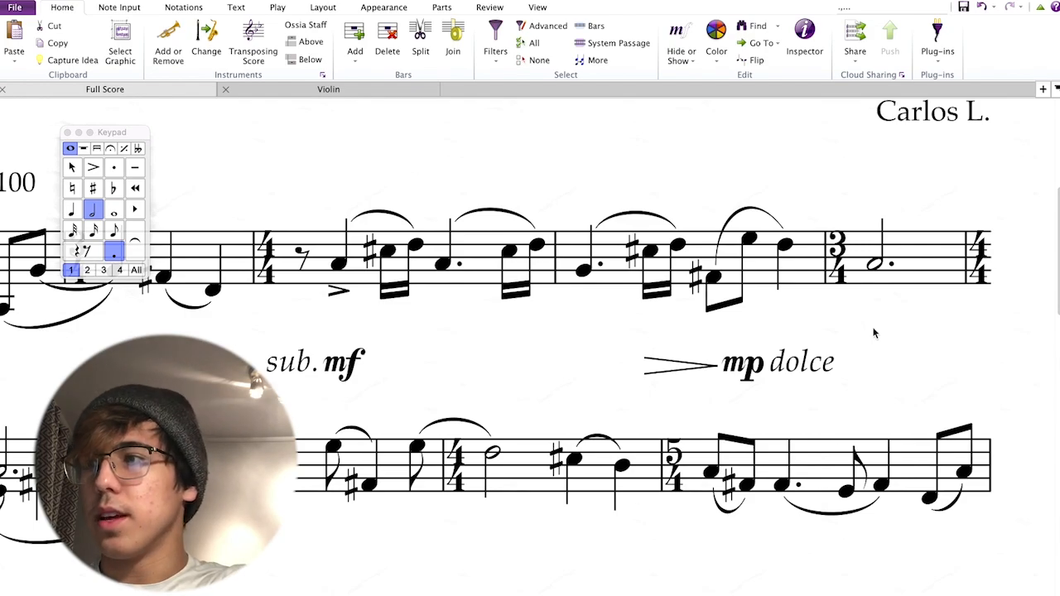
pyautogui.press('super+m')
pyautogui.press('super+p')
pyautogui.click(868, 379)
pyautogui.click(868, 376)
pyautogui.press('Delete')
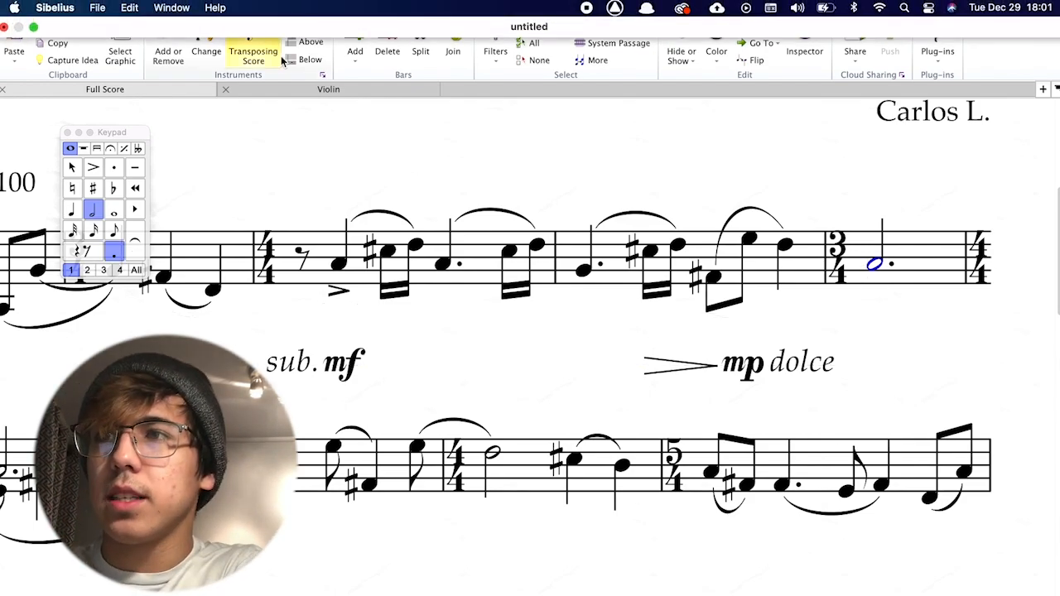
# Choose the Expression text style, add an fff dynamic under the last bar, then delete it.
pyautogui.click(236, 7)
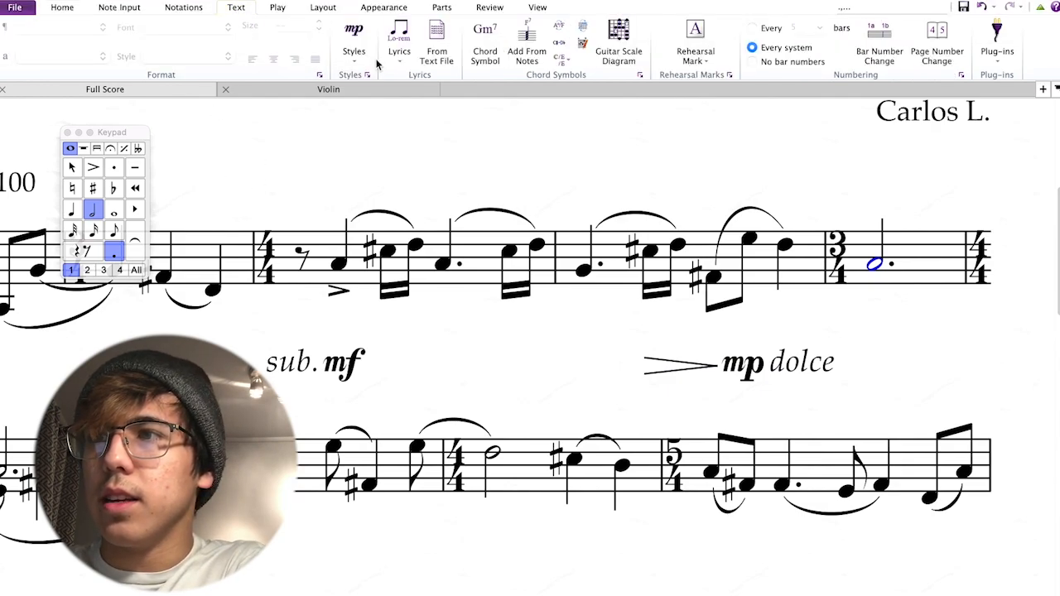
pyautogui.click(353, 42)
pyautogui.click(367, 116)
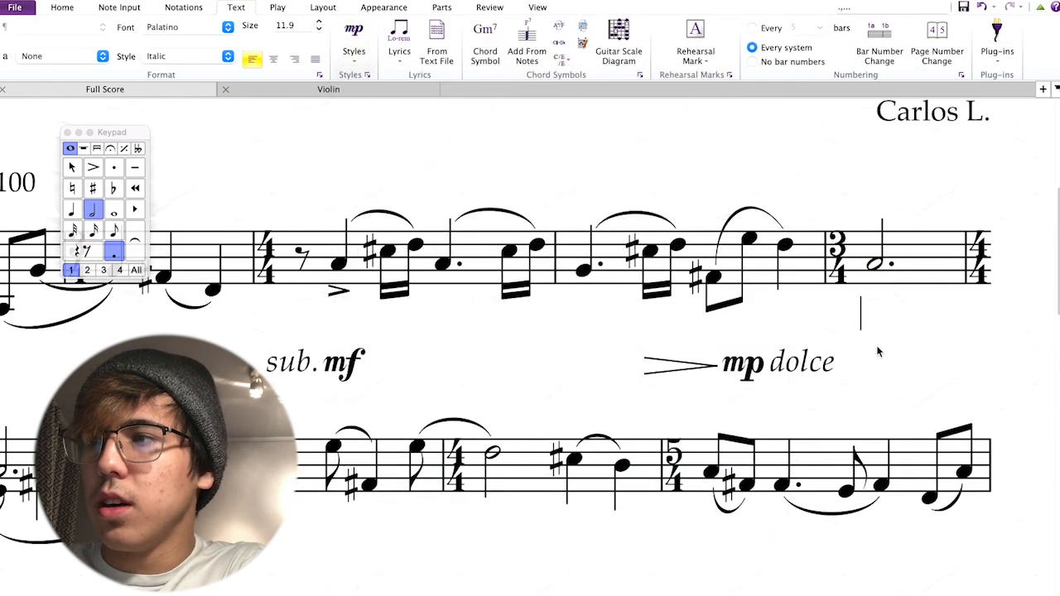
pyautogui.rightClick(866, 317)
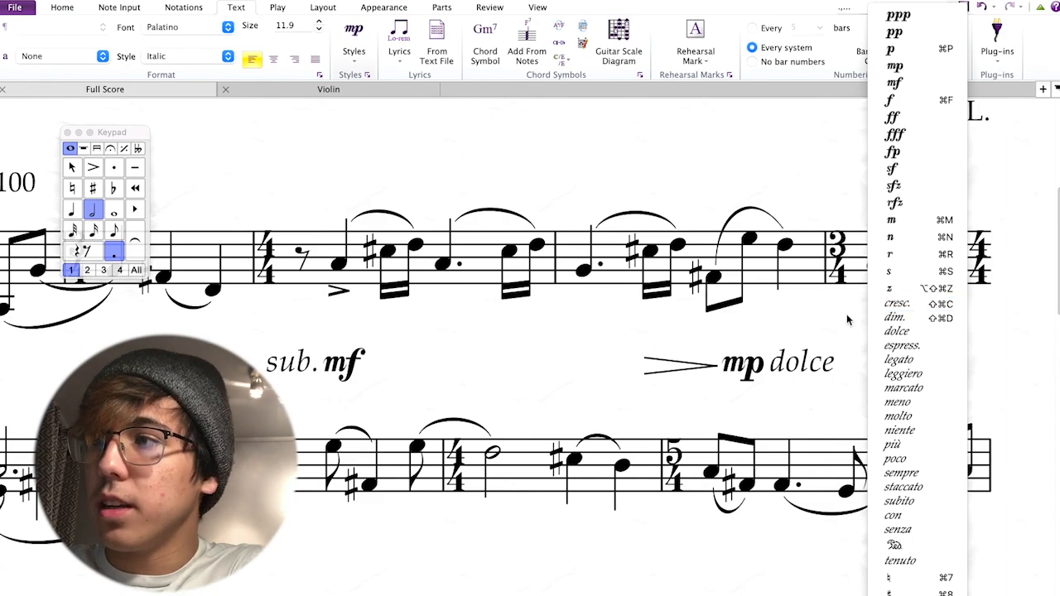
pyautogui.click(914, 135)
pyautogui.press('Escape')
pyautogui.press('Escape')
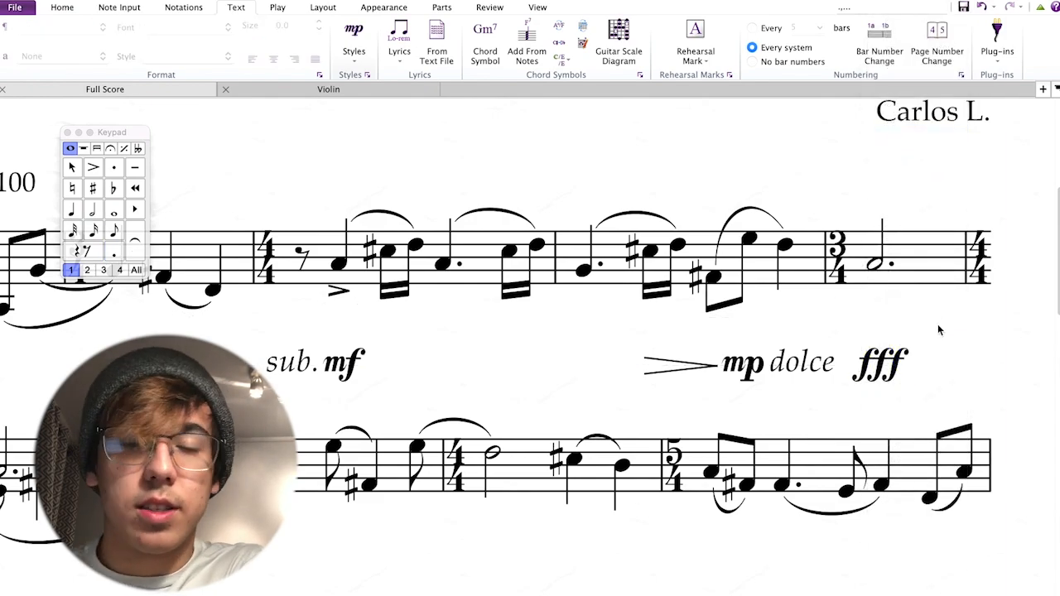
pyautogui.click(894, 370)
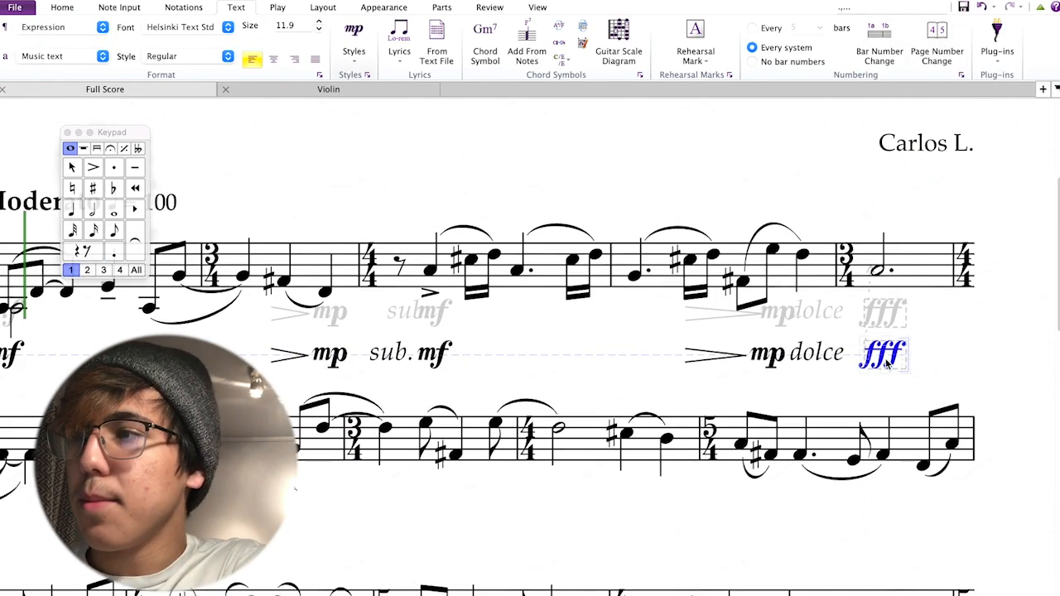
pyautogui.scroll(-5, 898, 314)
pyautogui.press('Delete')
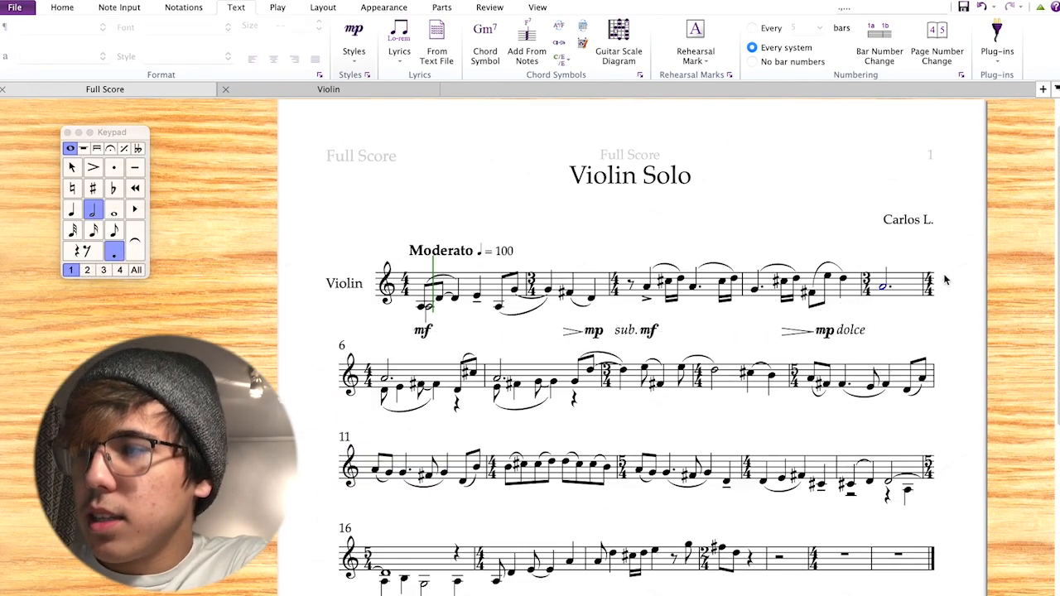
# Try 'dolce' as expression text under the dotted half note, then erase it and cancel the entry.
pyautogui.hotkey('ctrl', 'e')
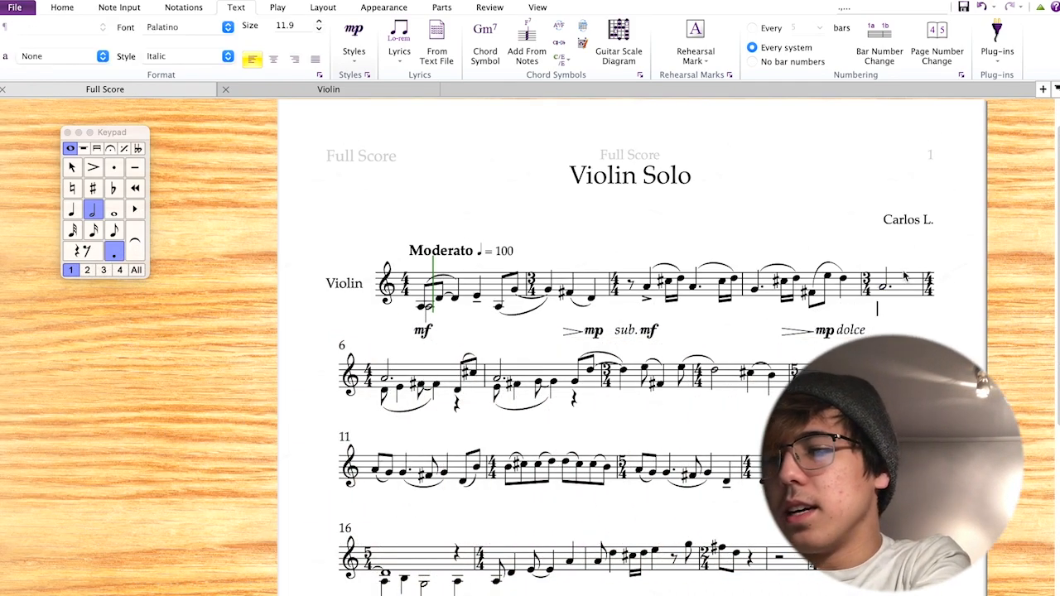
pyautogui.write('dolce')
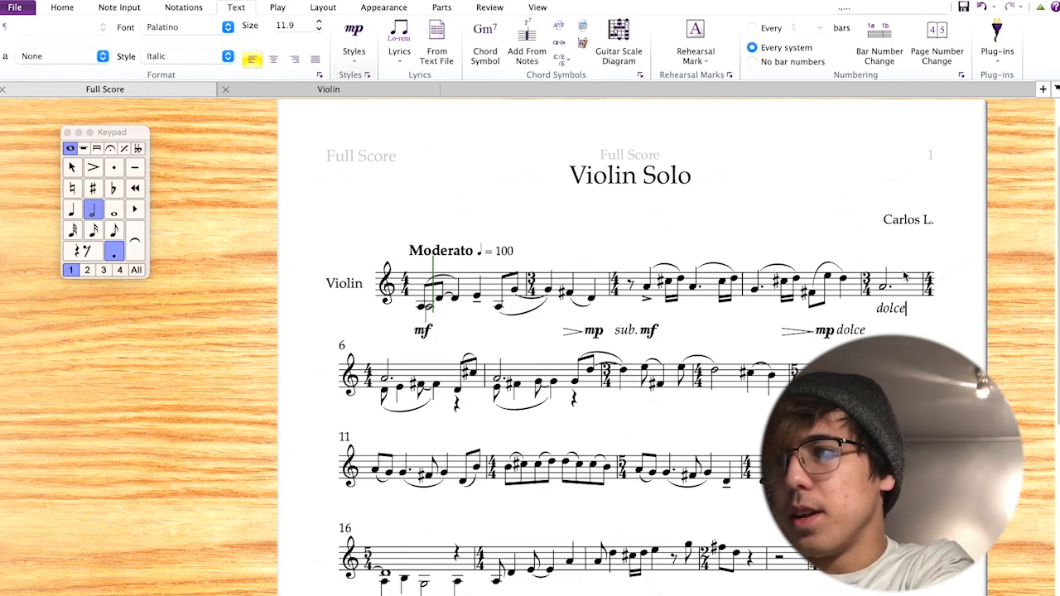
pyautogui.press('BackSpace')
pyautogui.press('BackSpace')
pyautogui.press('BackSpace')
pyautogui.press('BackSpace')
pyautogui.press('BackSpace')
pyautogui.rightClick(888, 309)
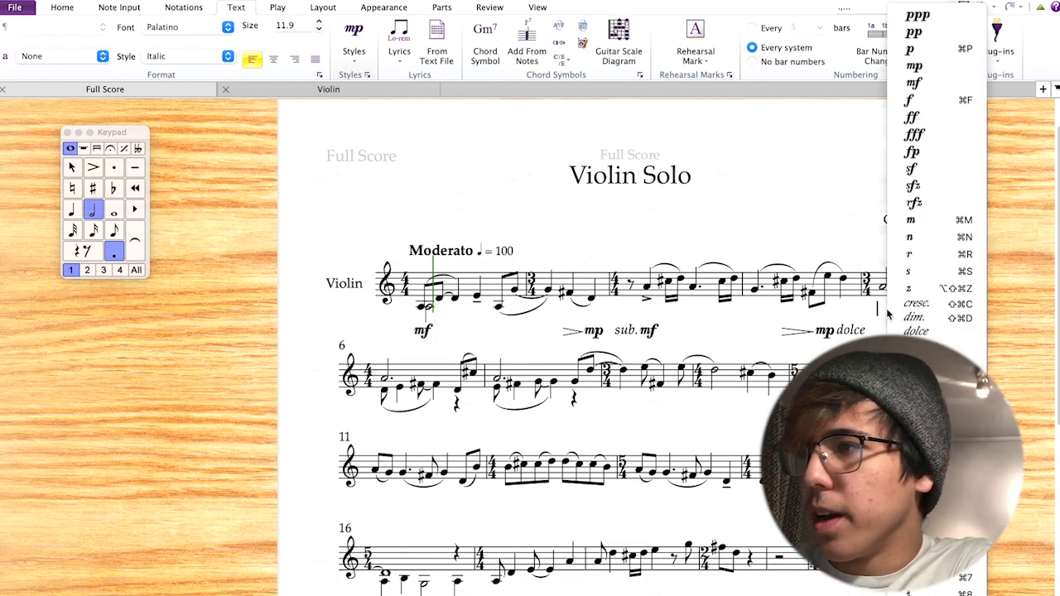
pyautogui.click(915, 315)
pyautogui.scroll(-5, 915, 315)
pyautogui.press('Escape')
pyautogui.scroll(5, 899, 283)
pyautogui.click(887, 376)
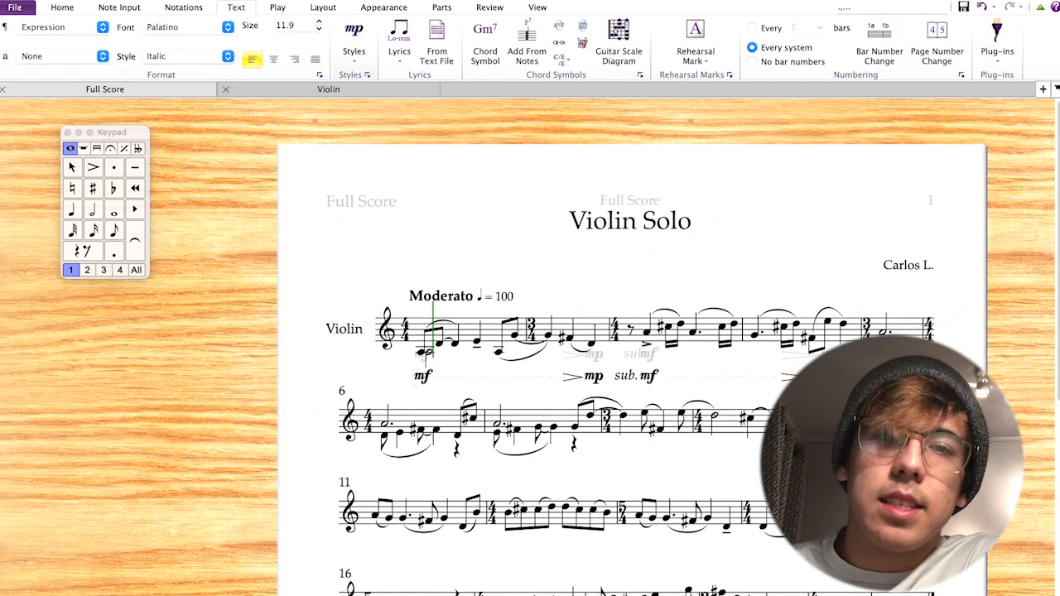
pyautogui.press('super+space')
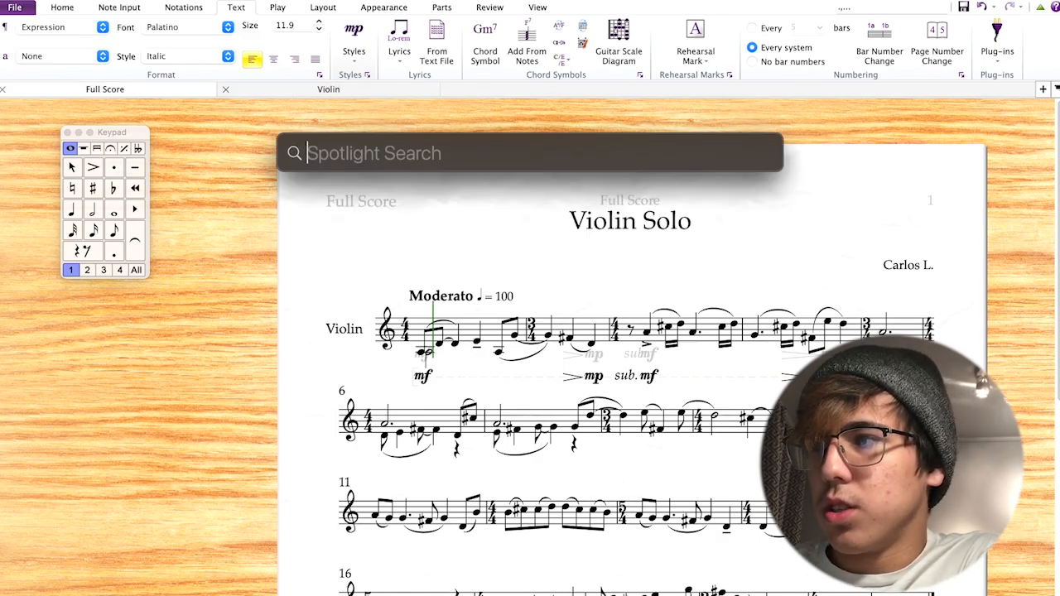
pyautogui.press('Escape')
pyautogui.press('Escape')
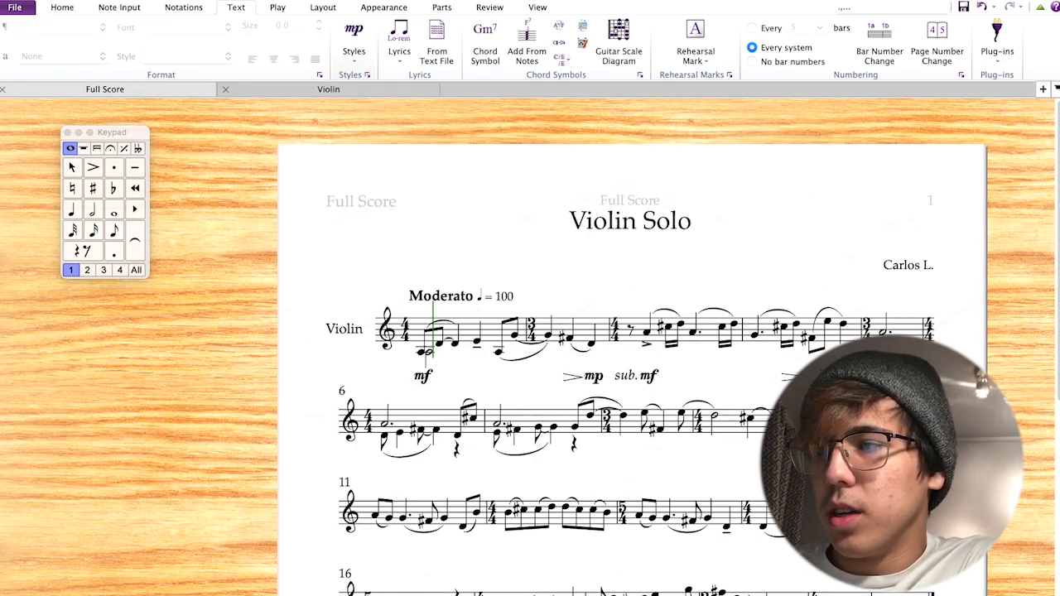
pyautogui.click(887, 376)
pyautogui.press('Delete')
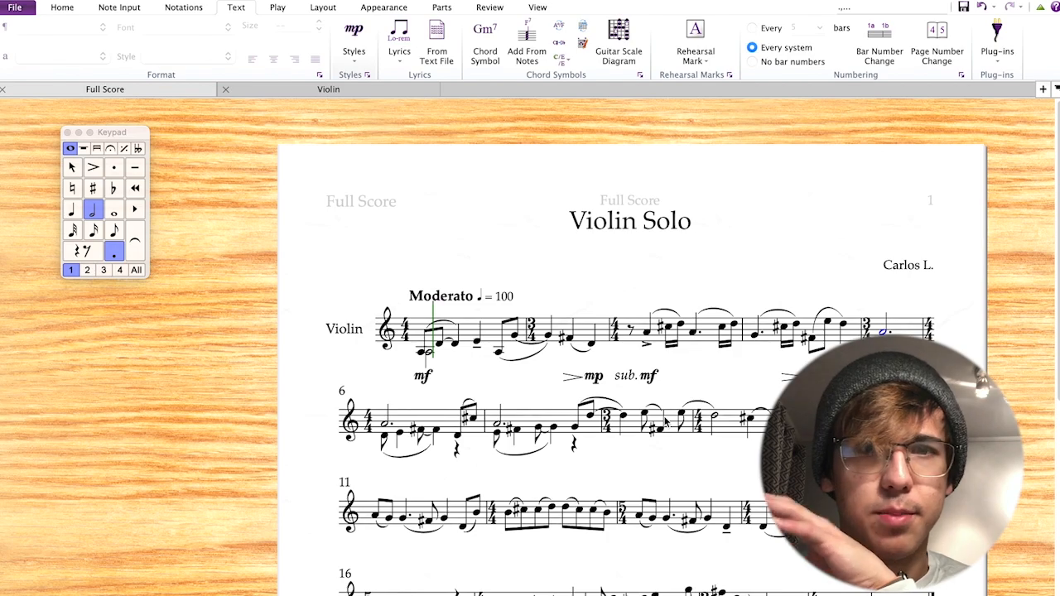
# Clear the selection, briefly test playback, and select bar 1's first note as the playback start.
pyautogui.press('super+minus')
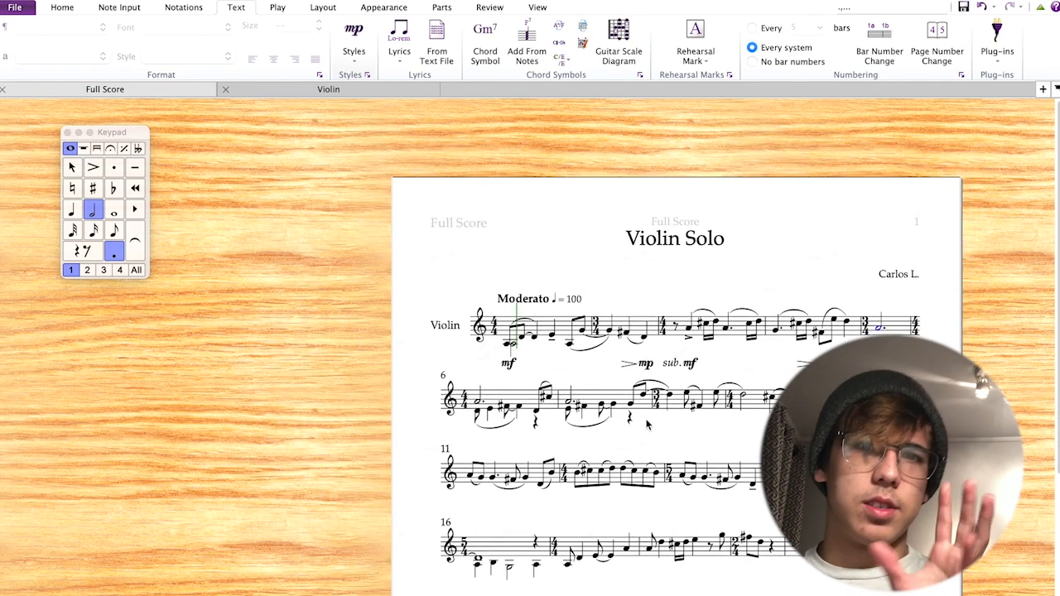
pyautogui.press('super+equal')
pyautogui.press('super+equal')
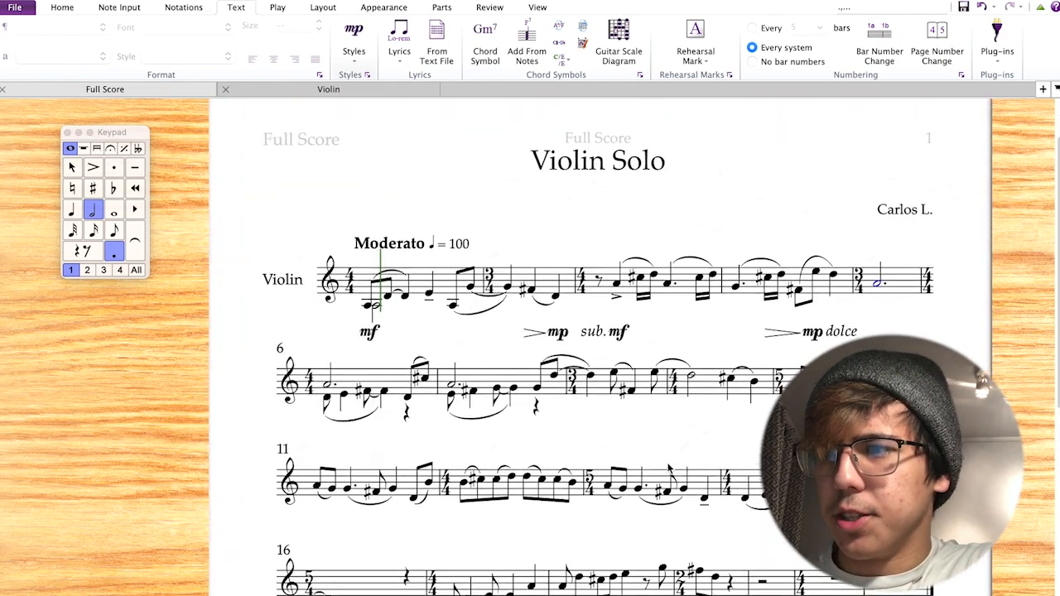
pyautogui.scroll(2, 496, 532)
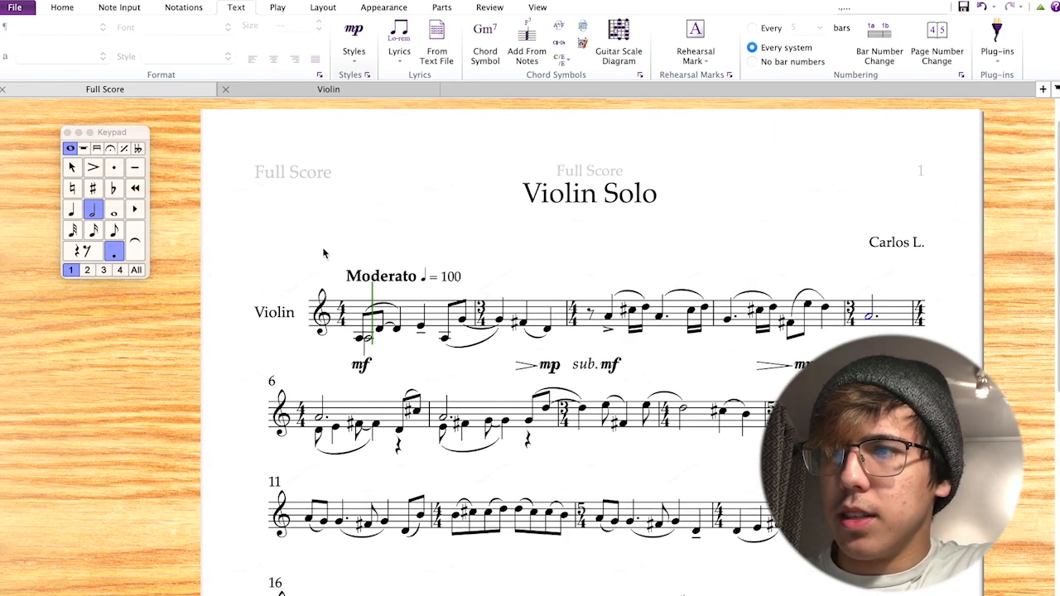
pyautogui.scroll(-3, 362, 337)
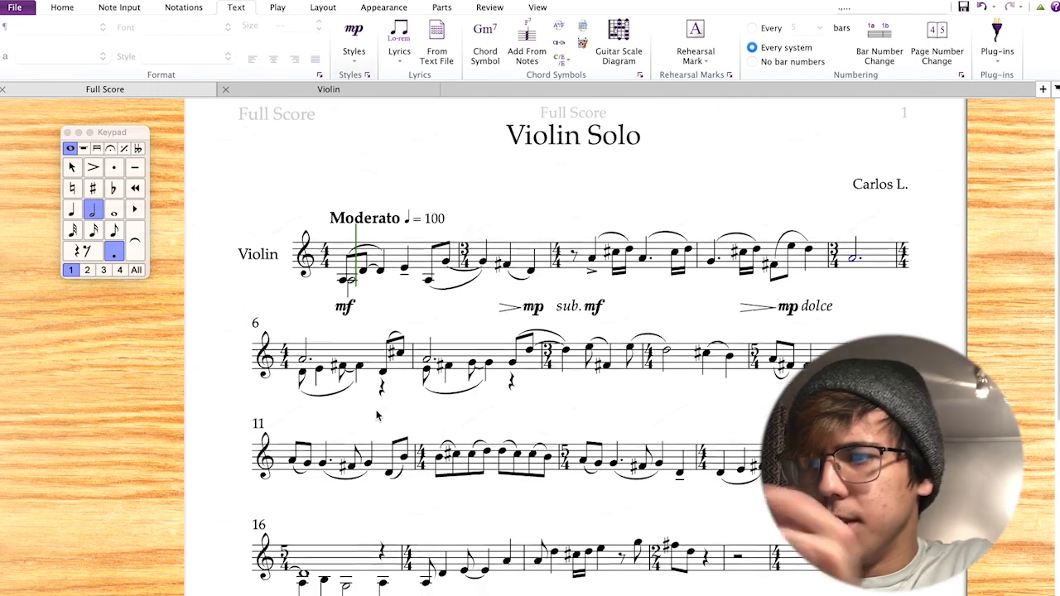
pyautogui.click(433, 571)
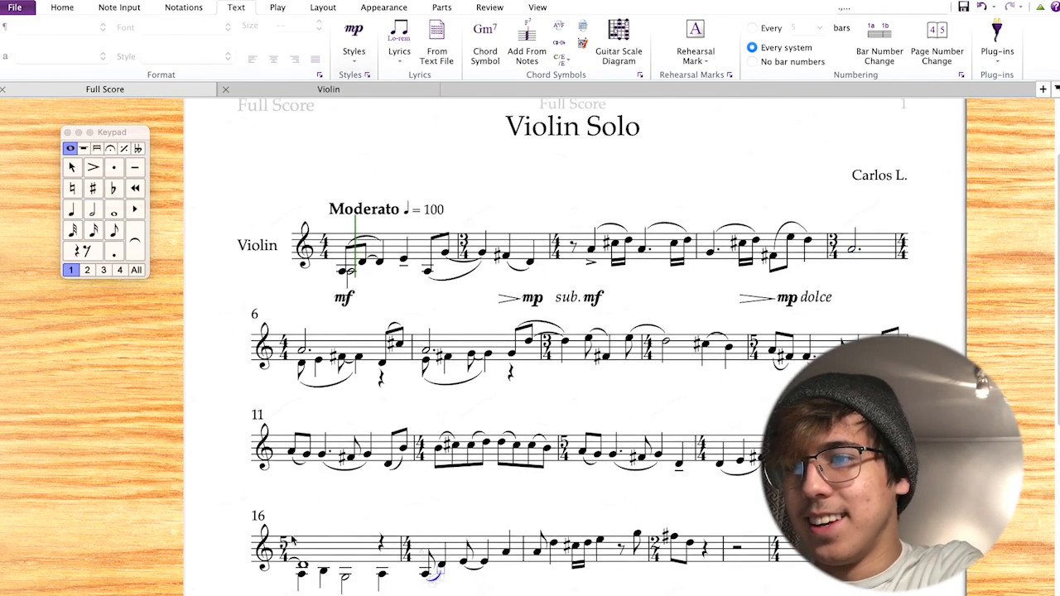
pyautogui.press('Escape')
pyautogui.press('space')
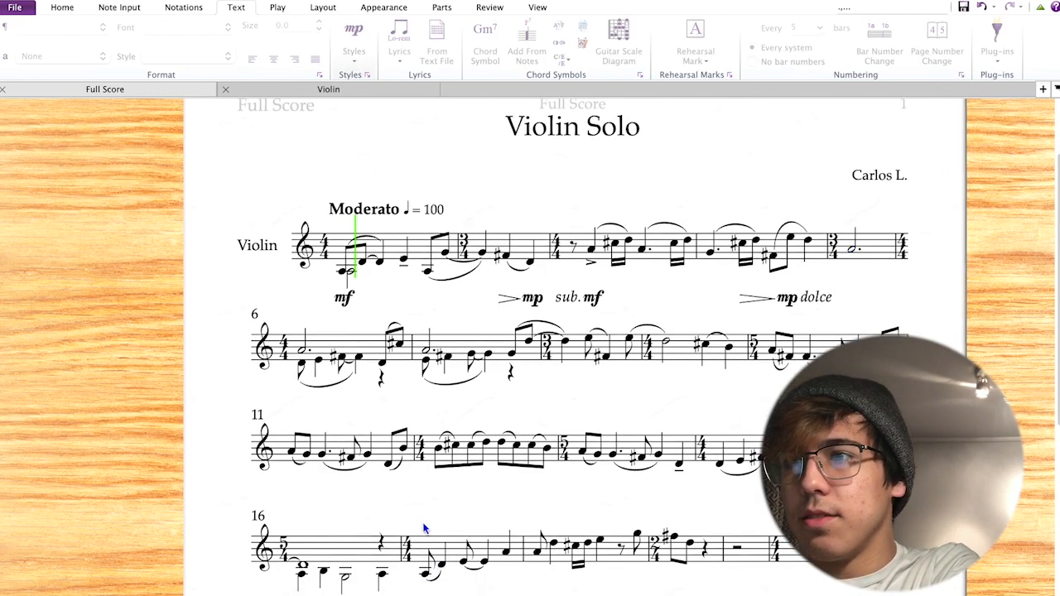
pyautogui.click(344, 272)
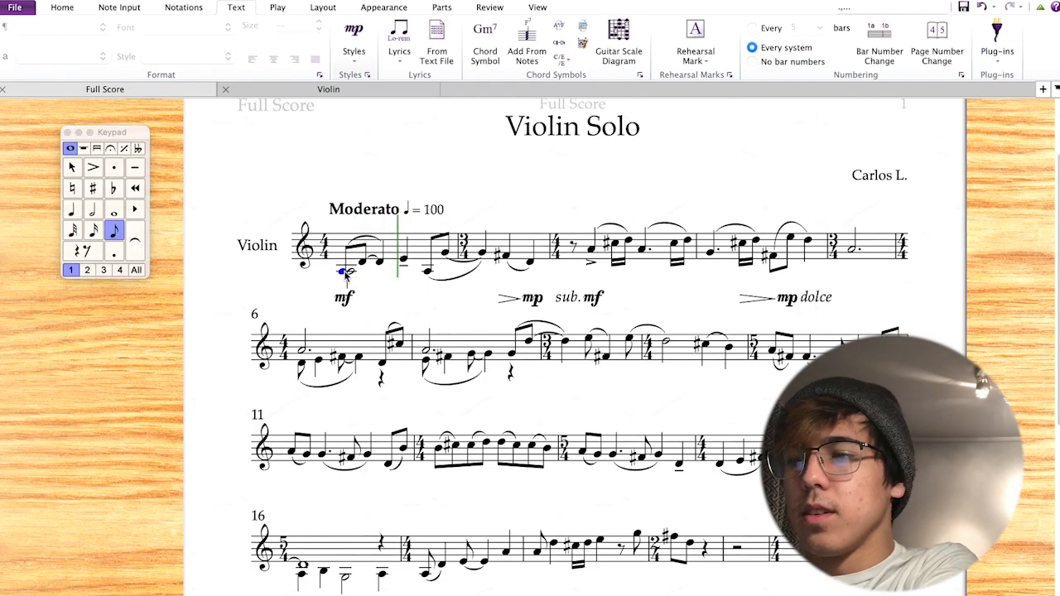
# Play the violin solo from its first note through to the end, then stop and deselect.
pyautogui.press('p')
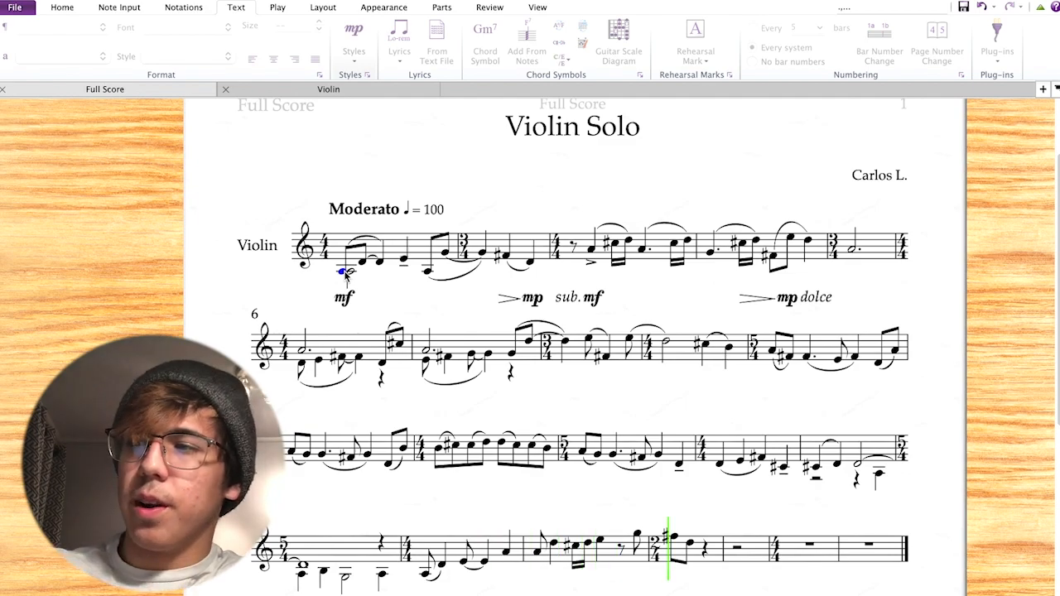
pyautogui.press('space')
pyautogui.click(516, 174)
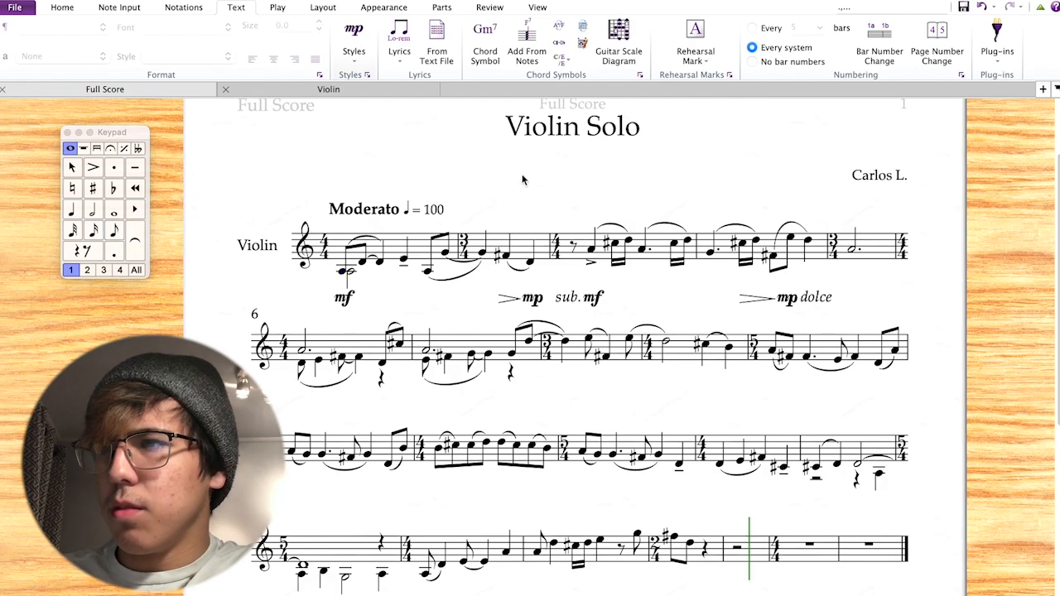
# Pan and scroll across the page to review all four systems of the finished score.
pyautogui.moveTo(557, 164); pyautogui.dragTo(493, 156)
pyautogui.scroll(-4, 511, 174)
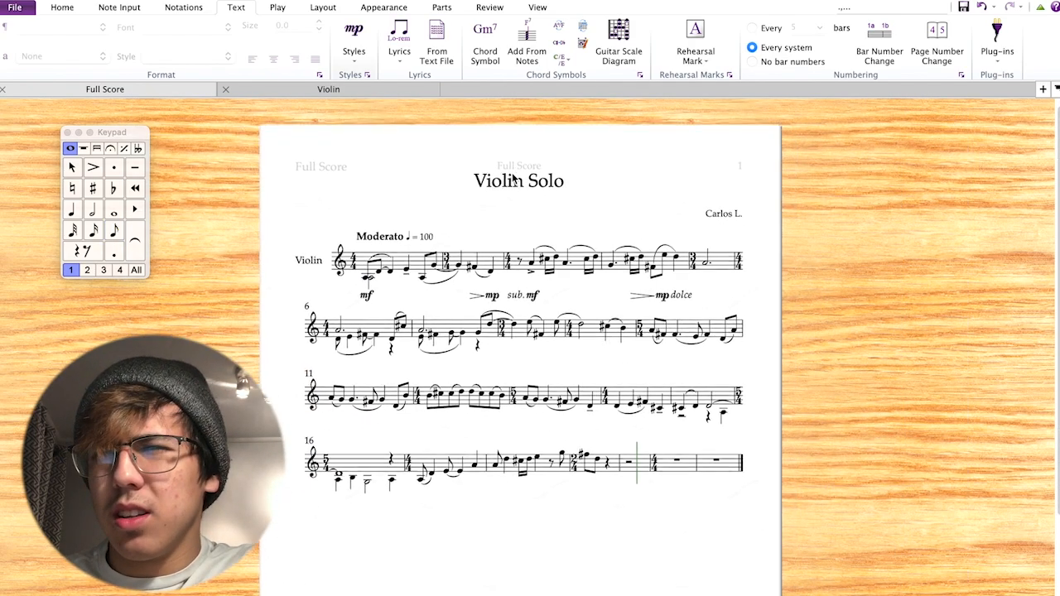
pyautogui.scroll(3, 440, 377)
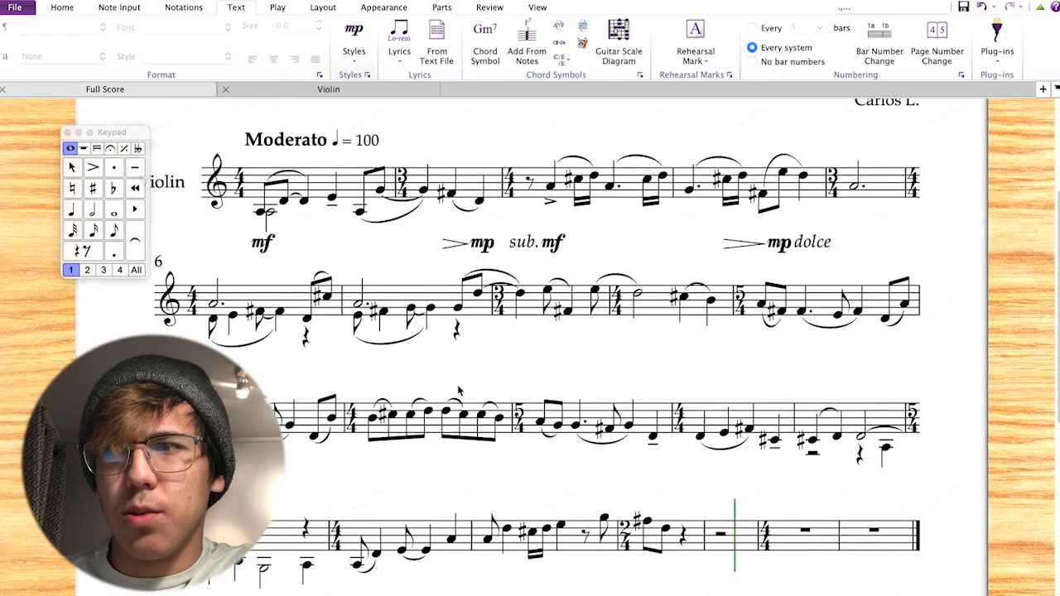
pyautogui.scroll(3, 452, 385)
pyautogui.scroll(-5, 458, 391)
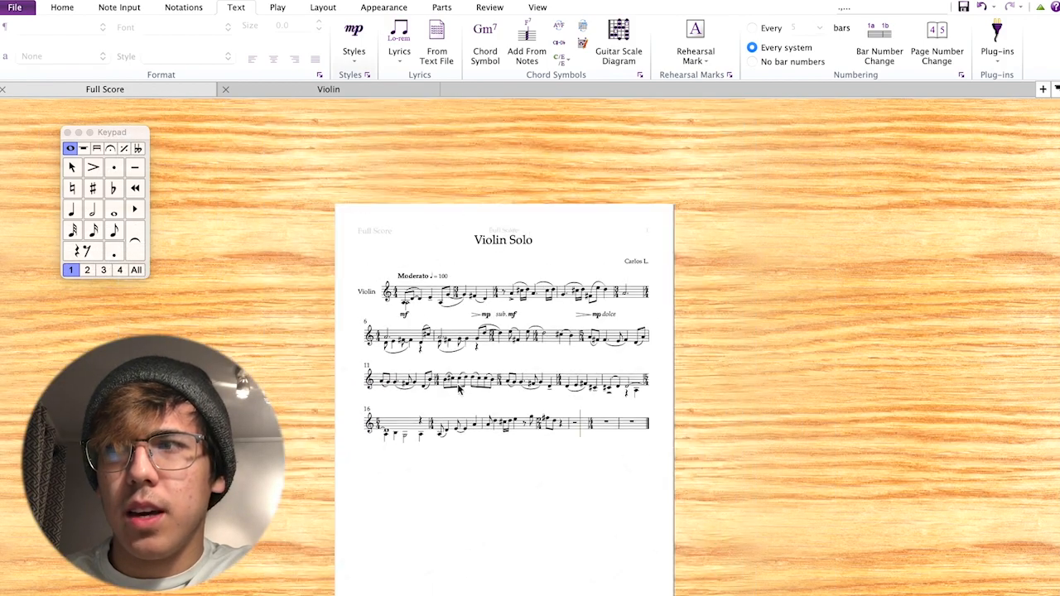
pyautogui.scroll(3, 464, 329)
pyautogui.scroll(4, 458, 330)
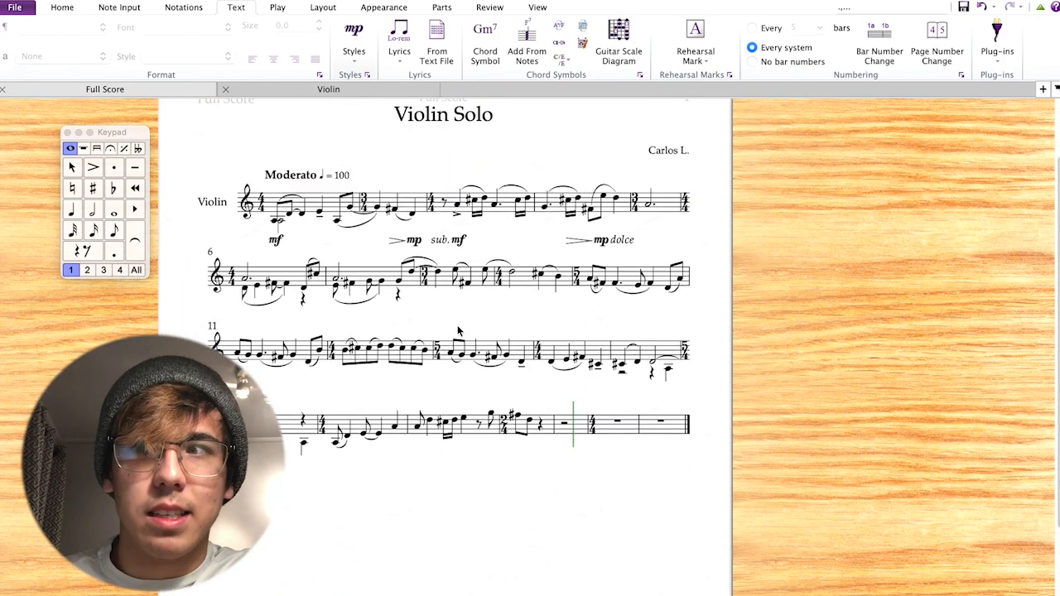